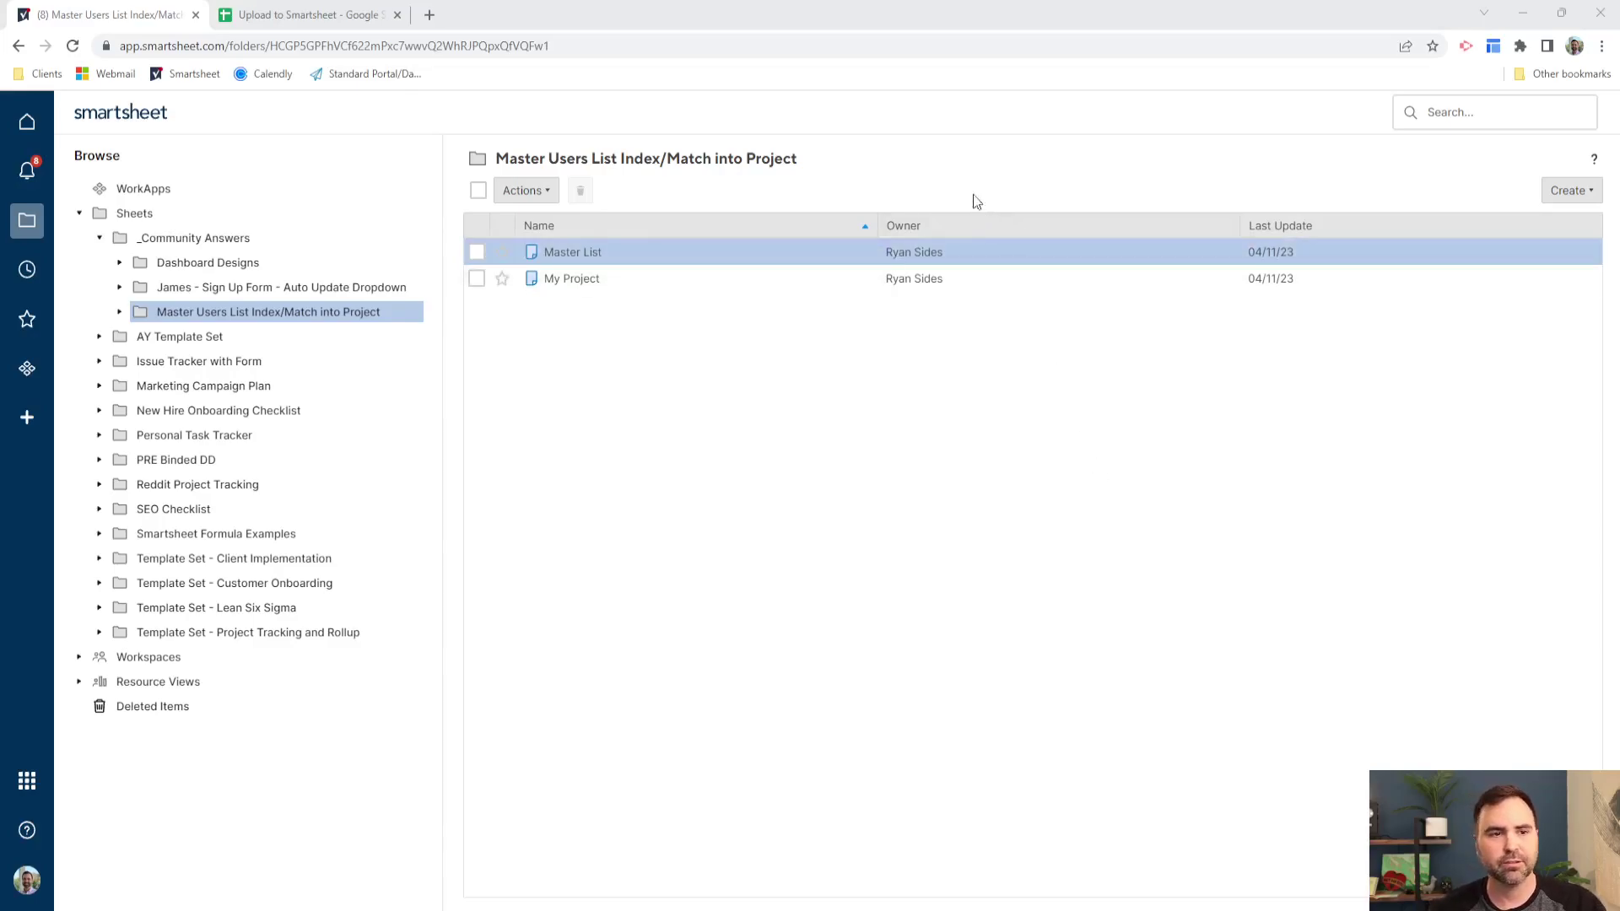
# Step: Choose Upload to Smartsheet.xlsx from the Downloads\Temp folder as the Excel file to import
pyautogui.click(1565, 192)
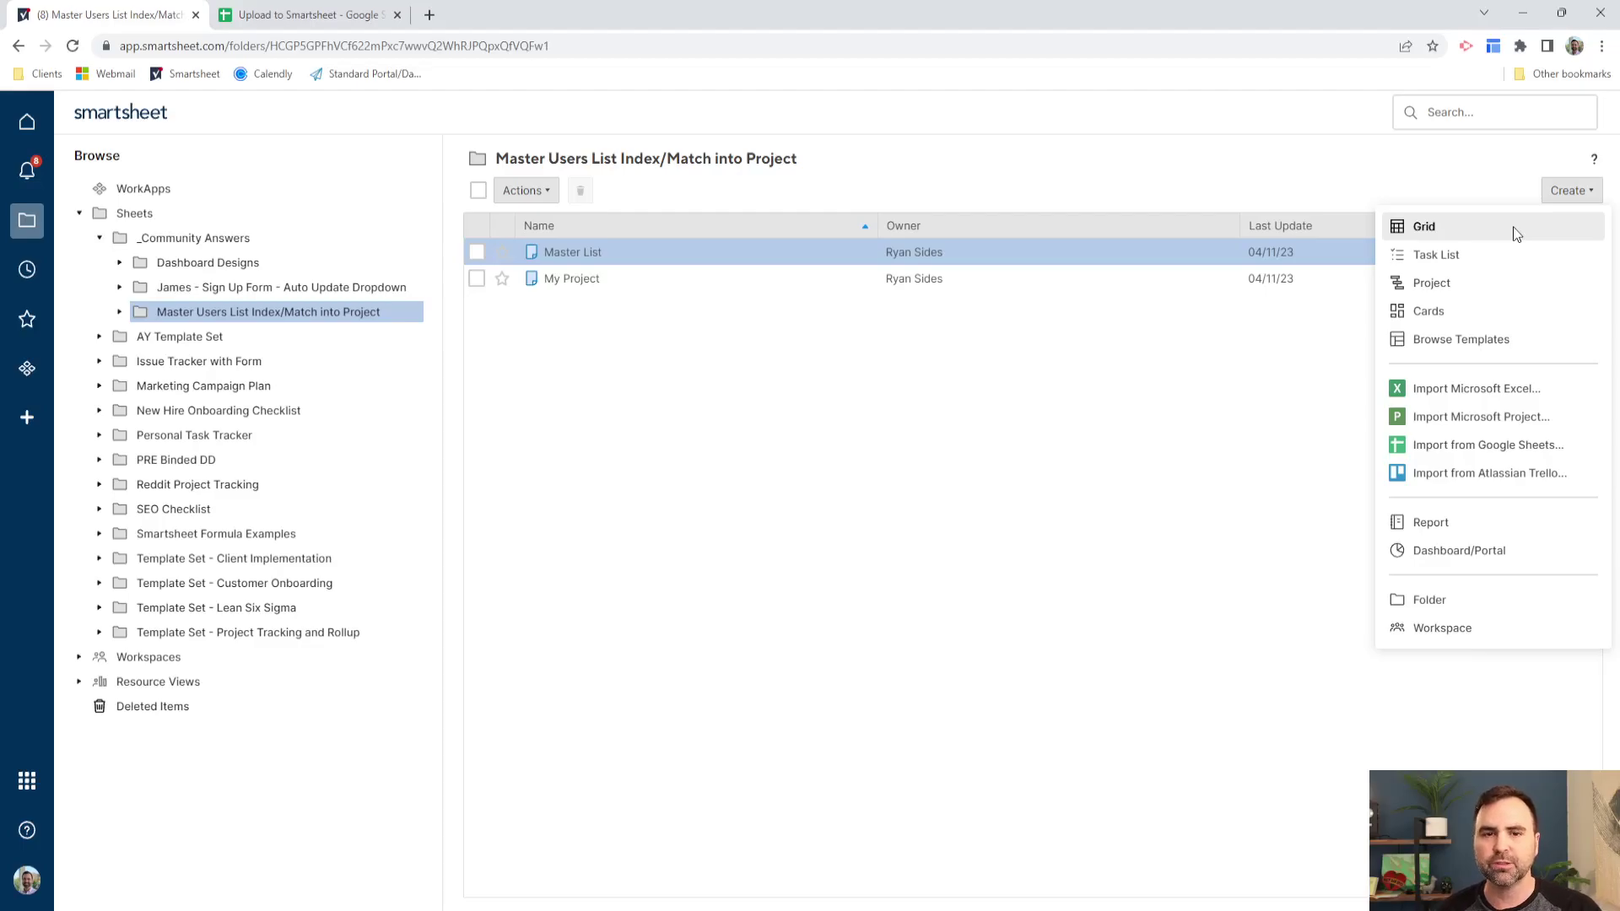
pyautogui.click(1491, 391)
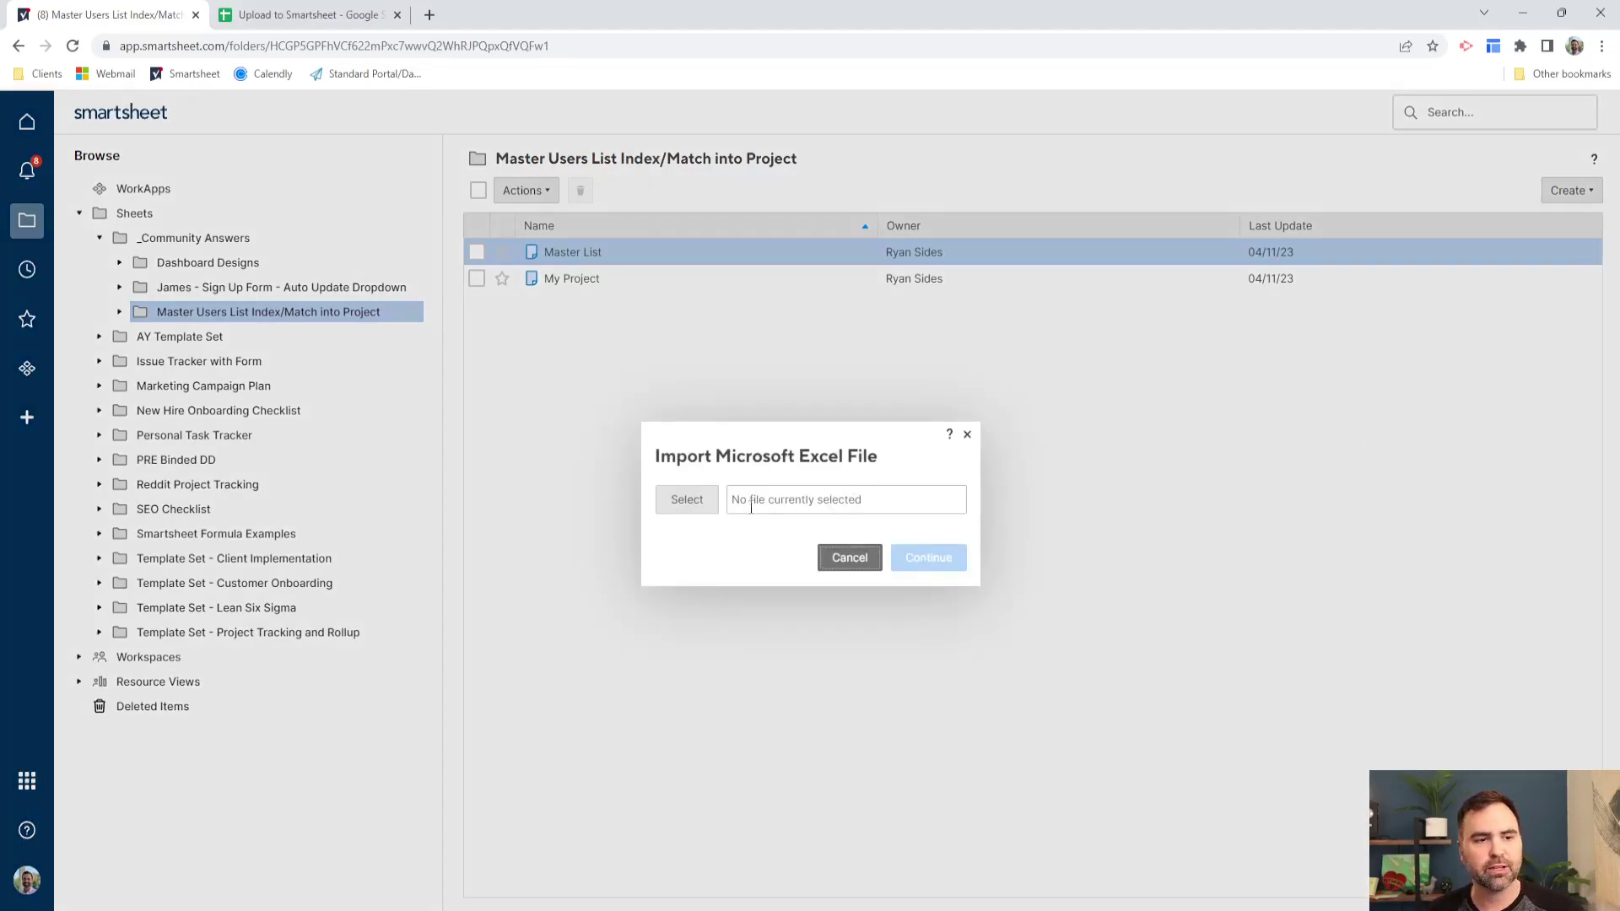
pyautogui.click(707, 501)
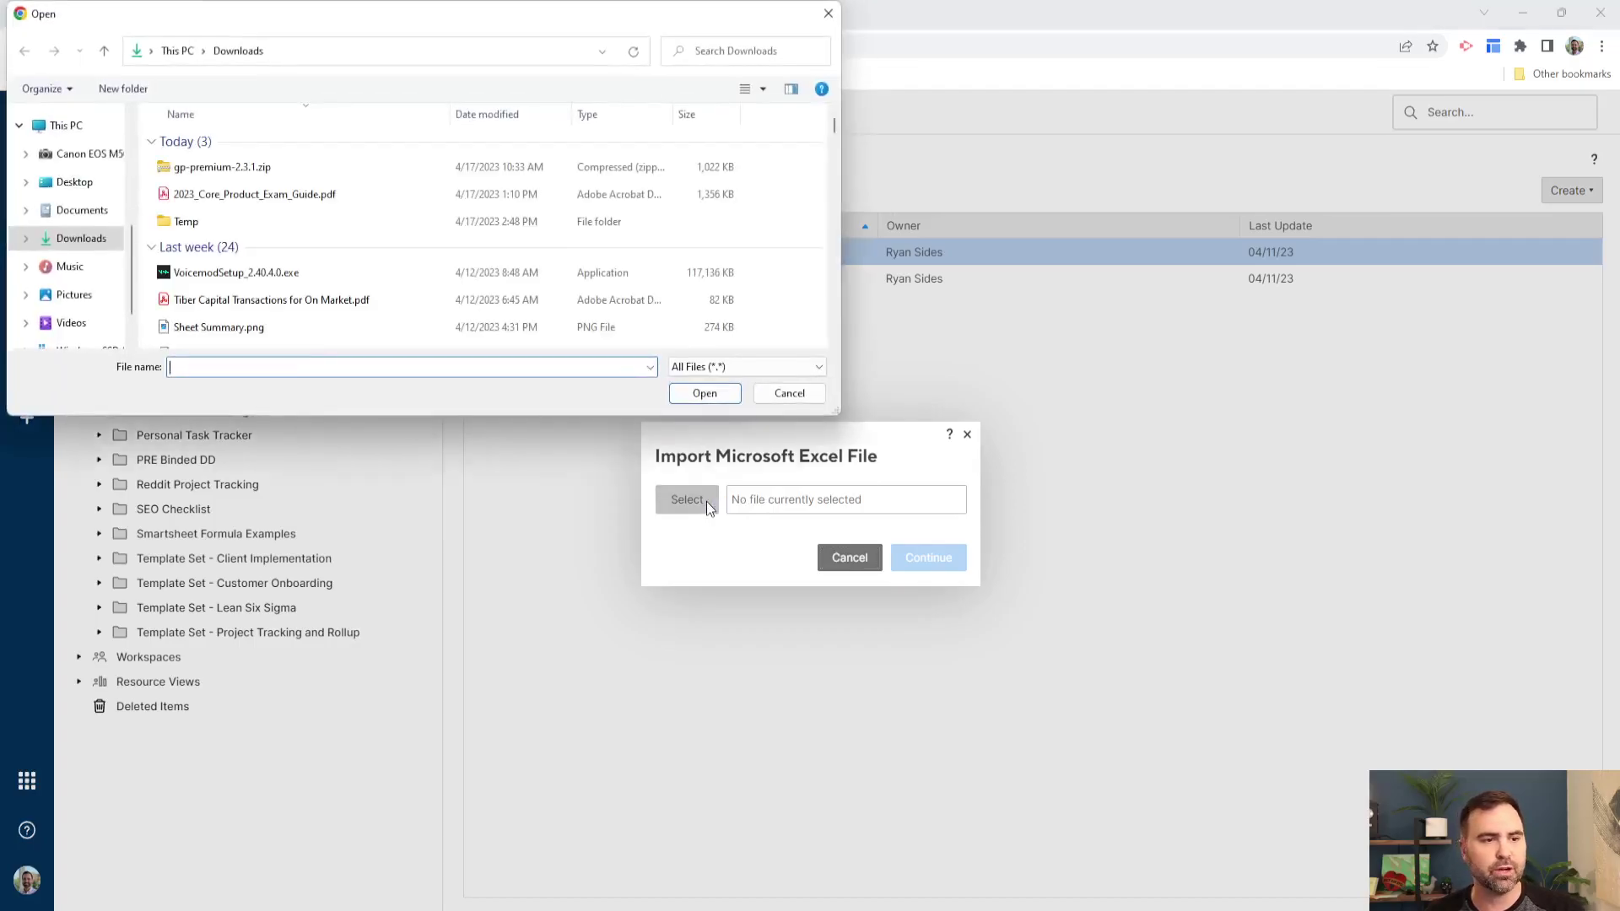
pyautogui.doubleClick(380, 220)
pyautogui.rightClick(380, 217)
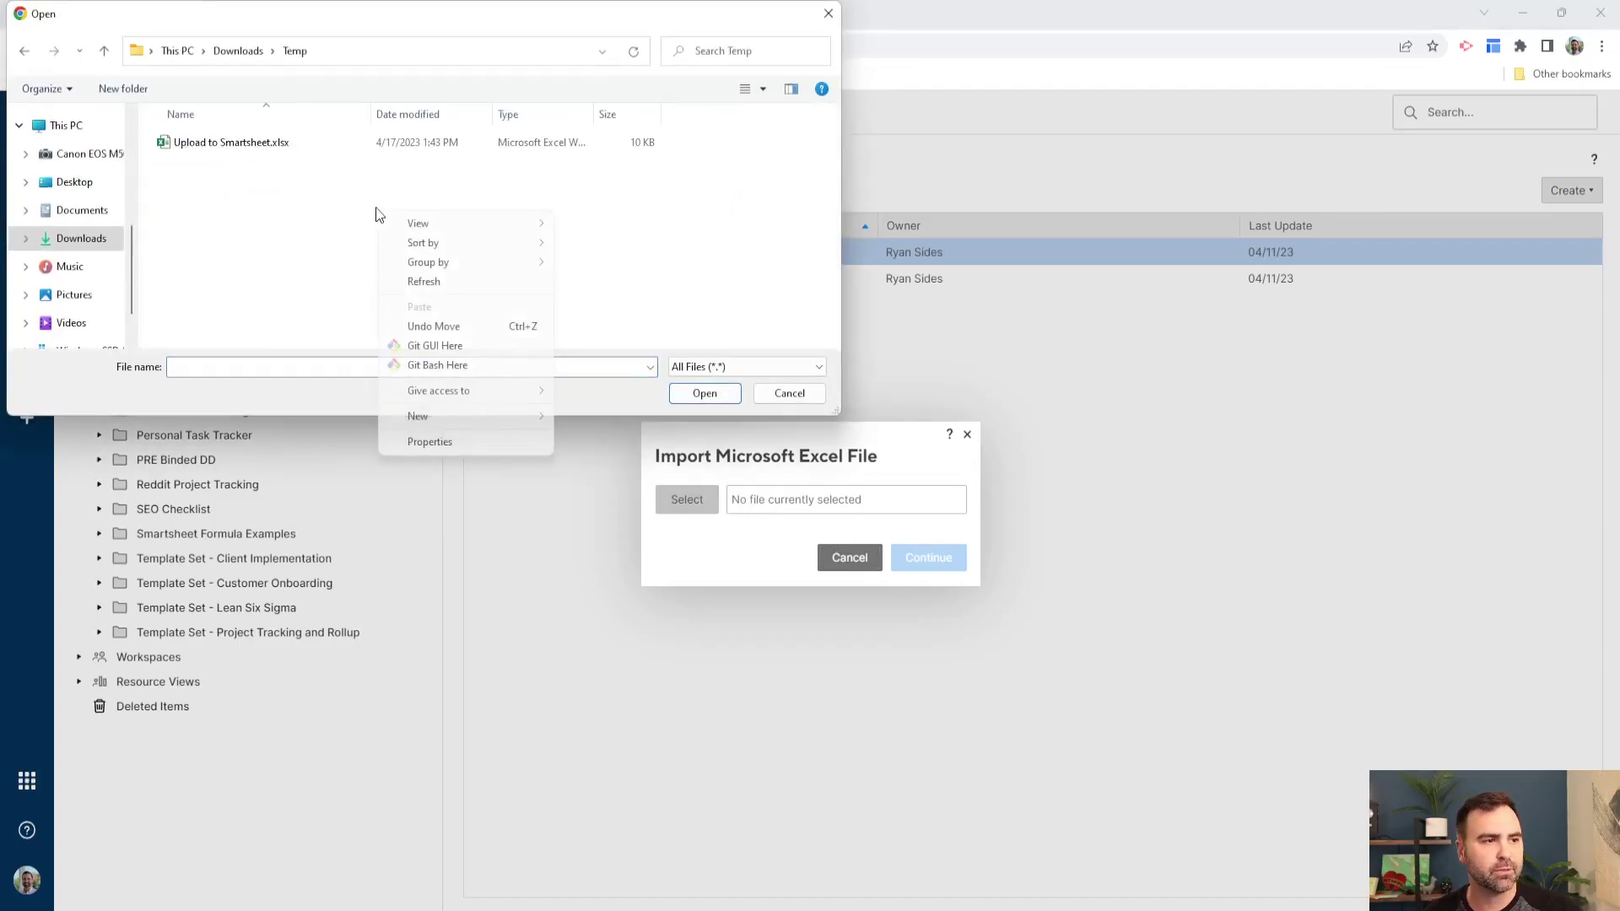
pyautogui.click(317, 139)
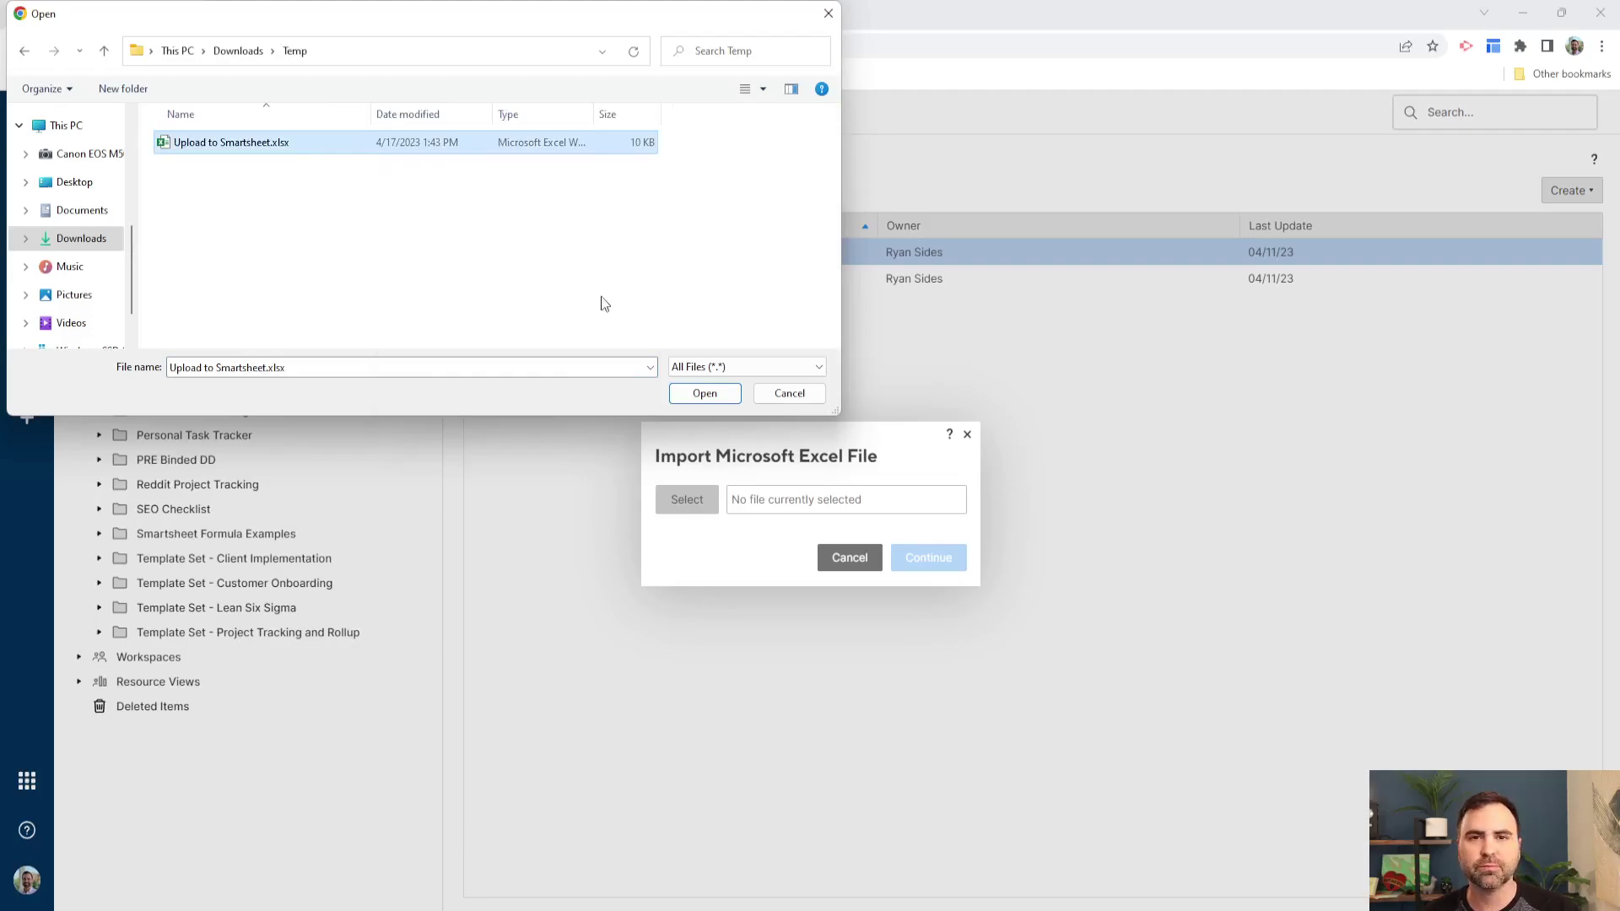
pyautogui.click(692, 395)
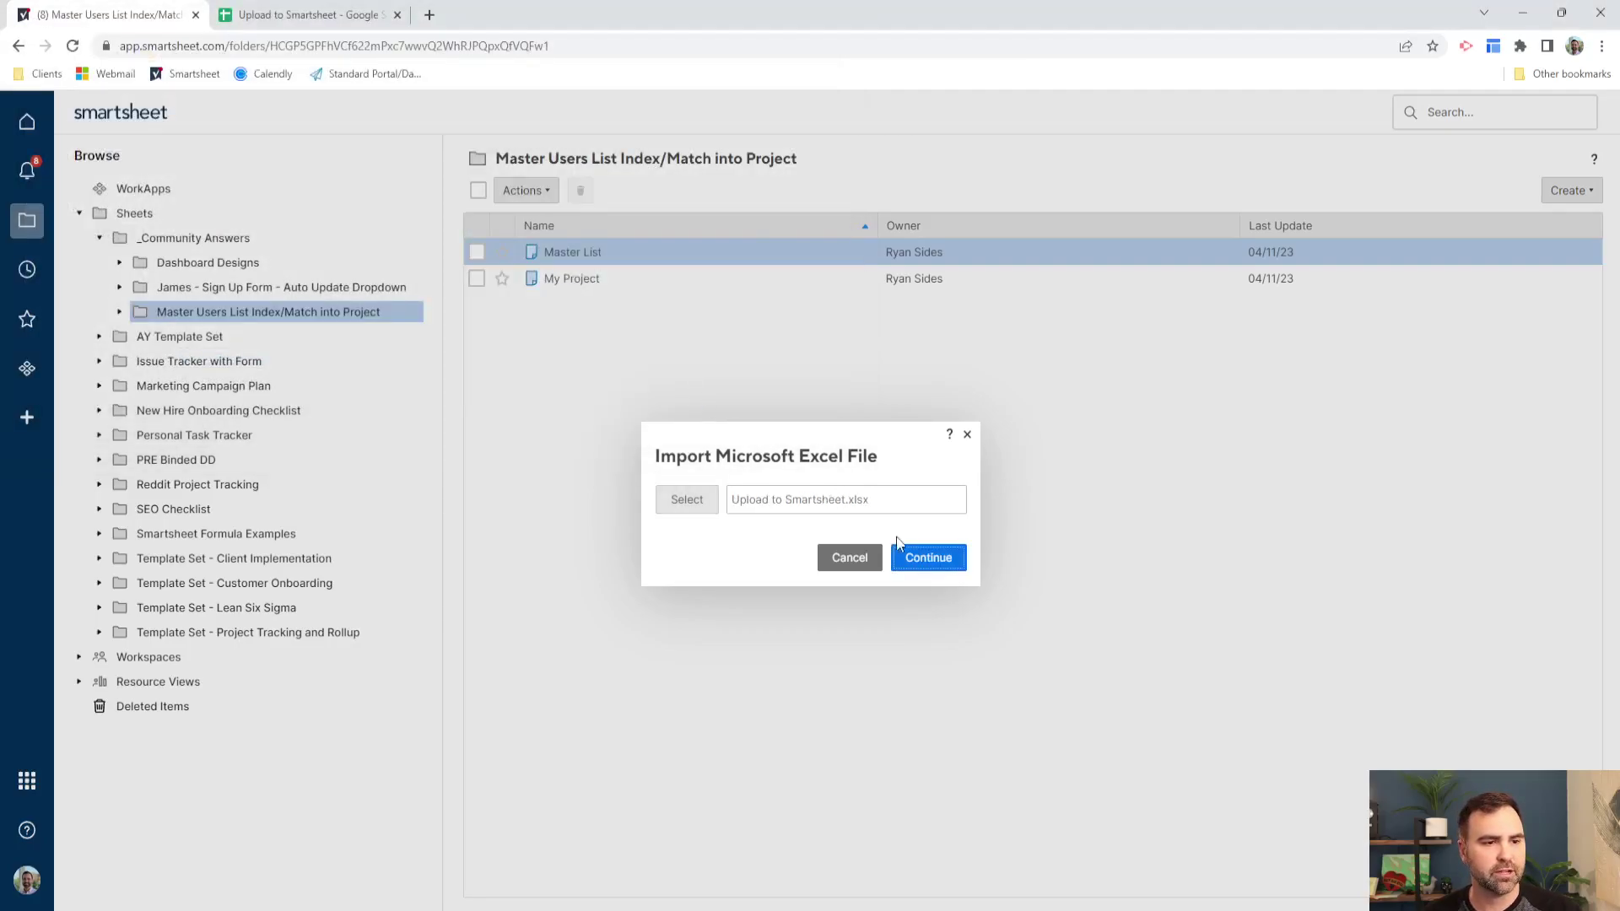
# Step: Import the Excel file as sheet 'Upload to Smartsheet', keeping the default name, header row and formulas
pyautogui.click(917, 553)
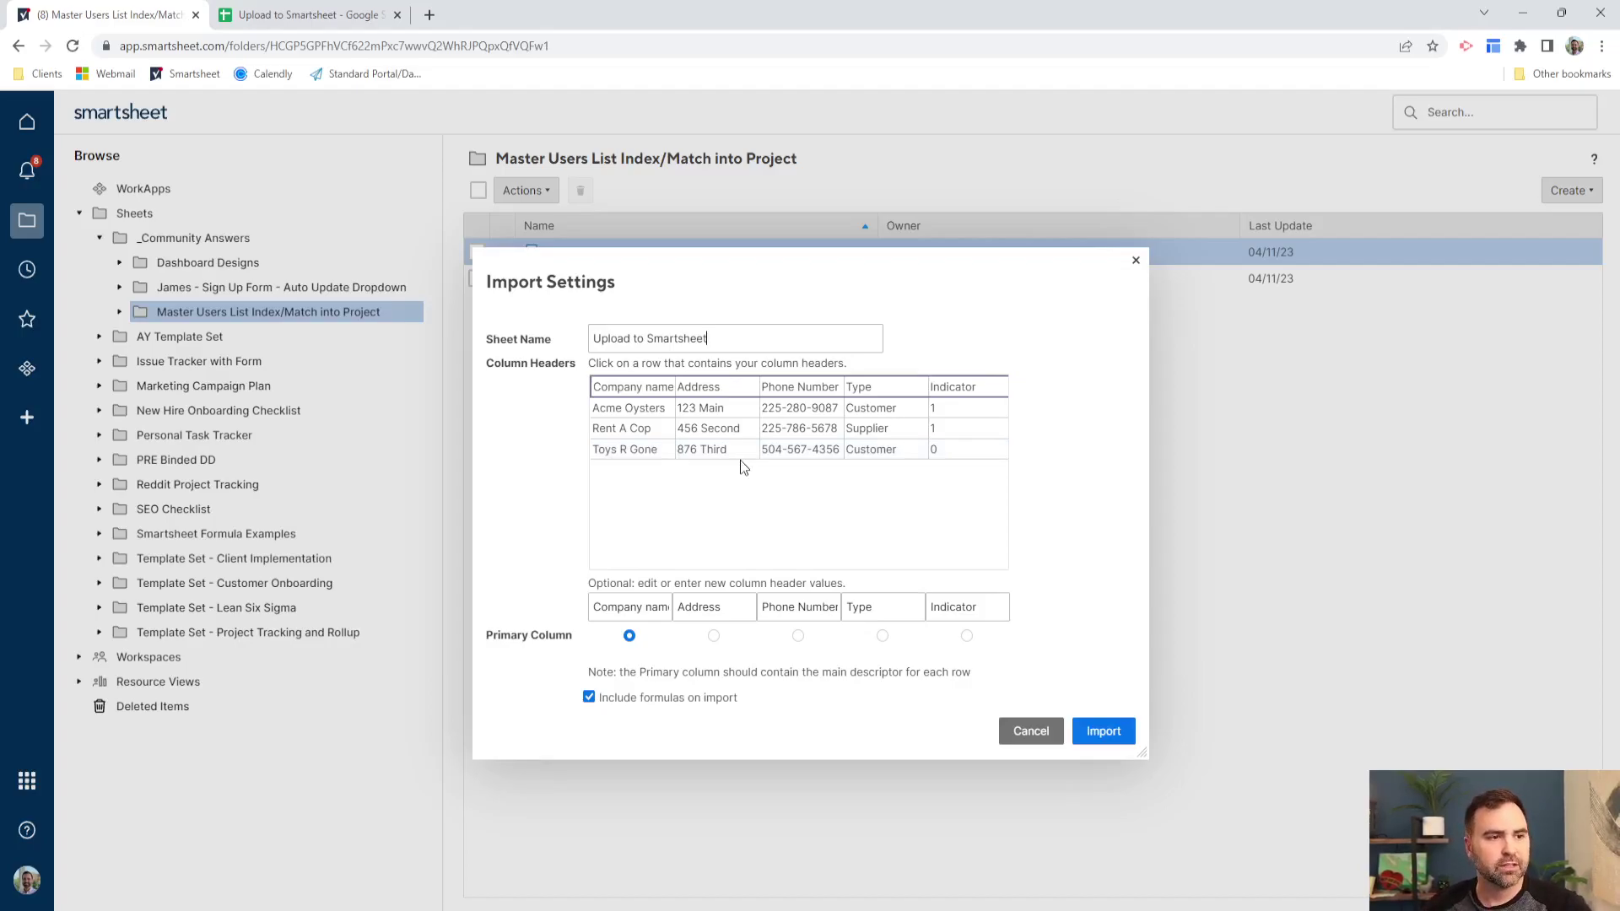
pyautogui.click(728, 342)
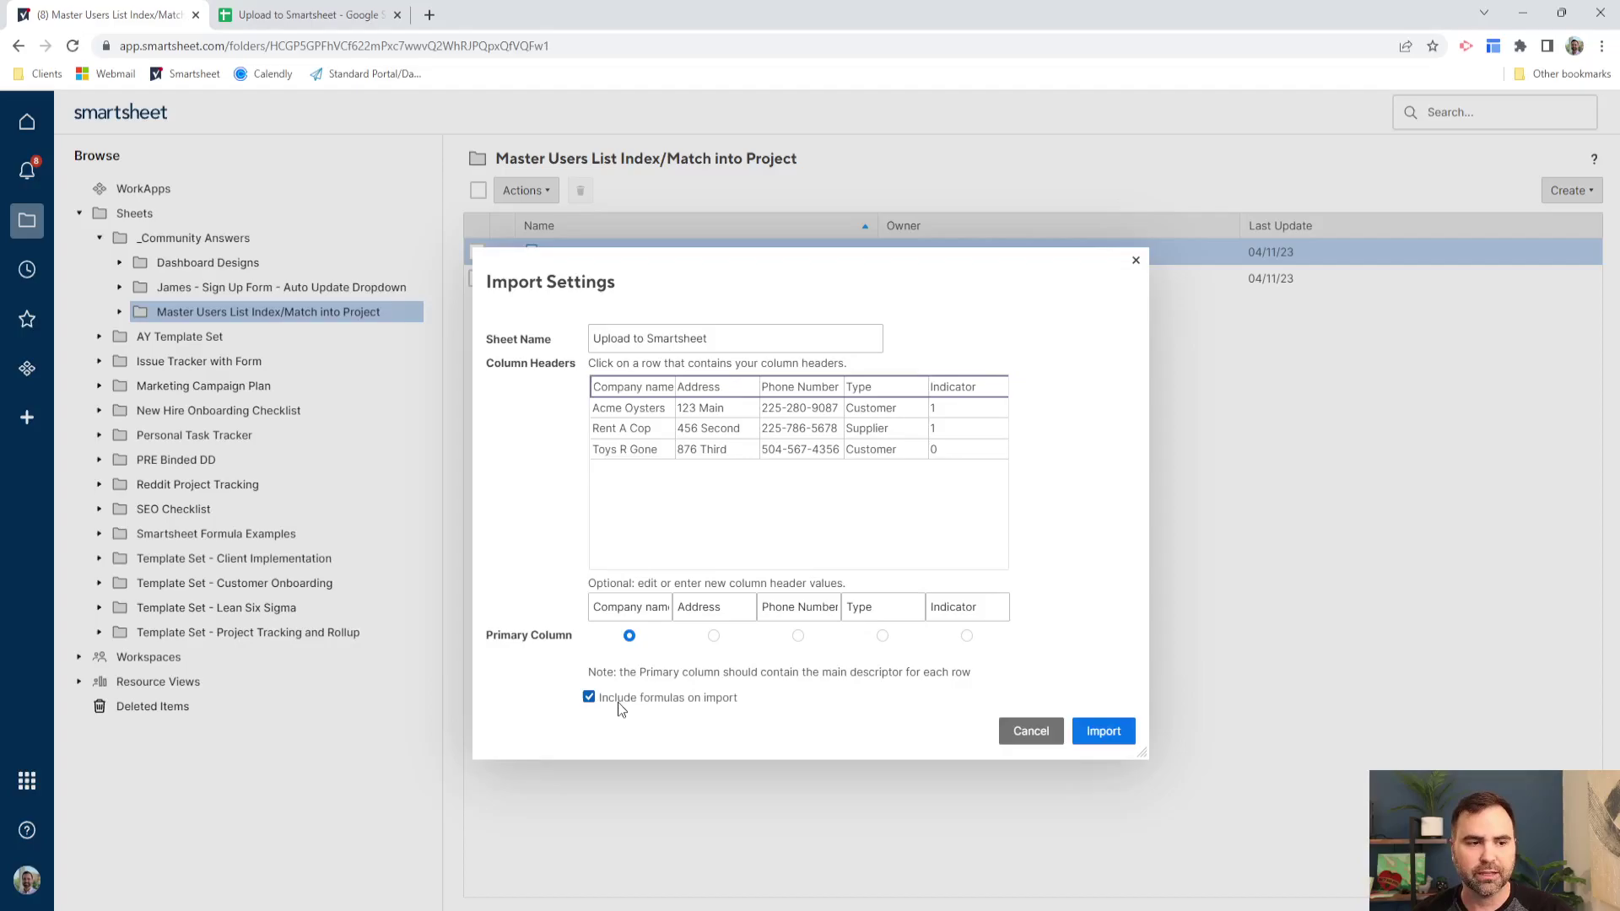
pyautogui.click(1104, 732)
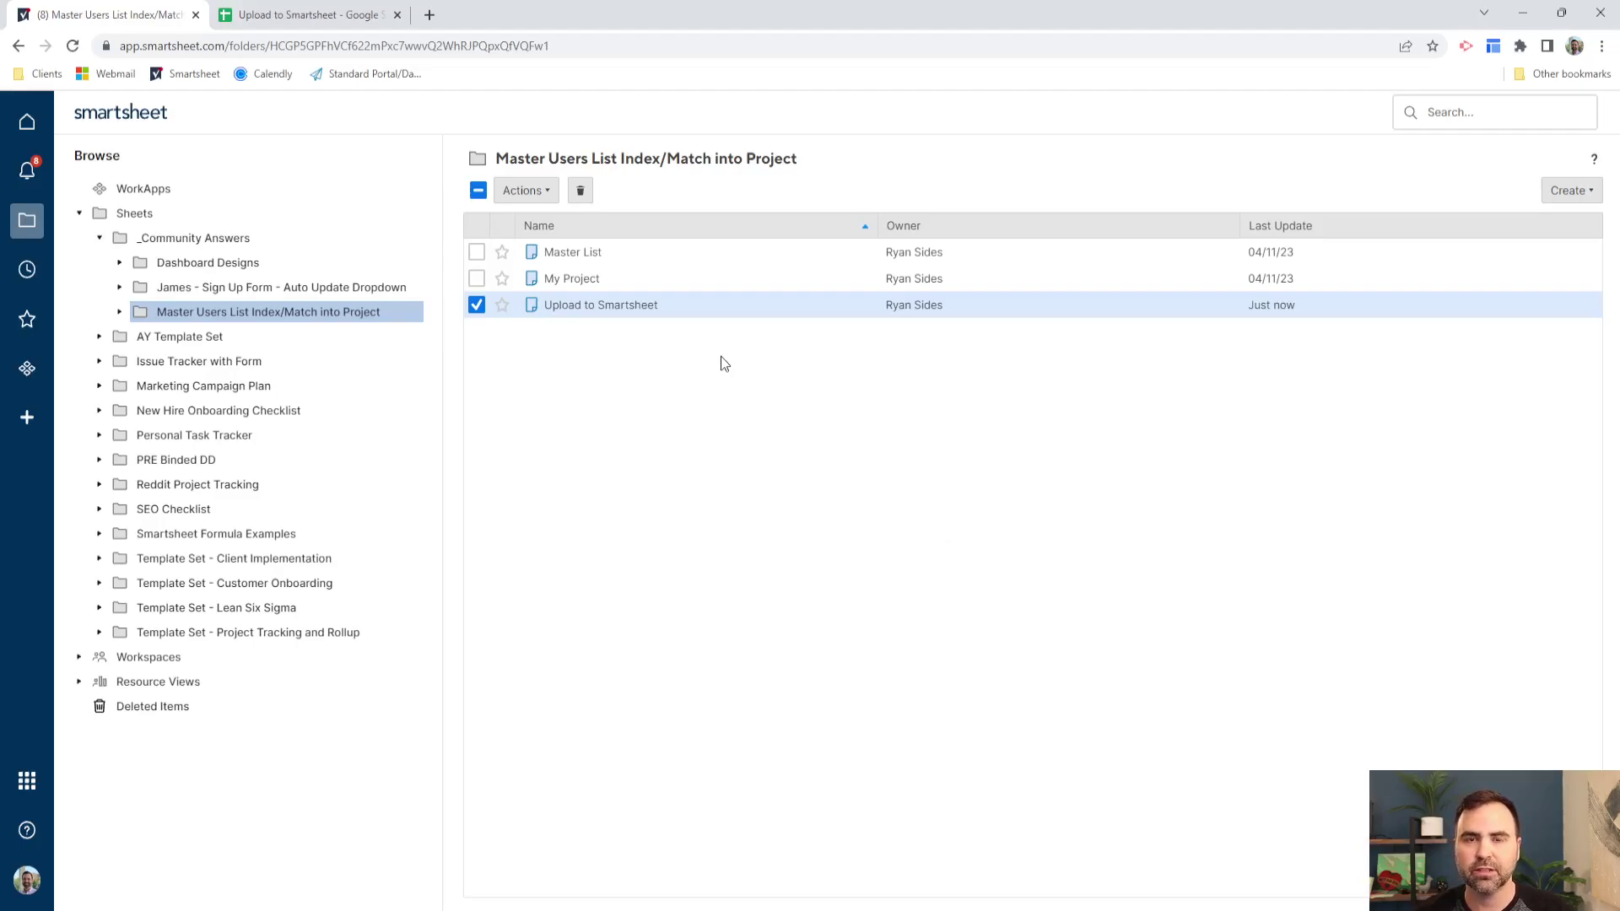
# Step: Open Upload to Smartsheet and change the Type column's type to Dropdown list
pyautogui.click(621, 309)
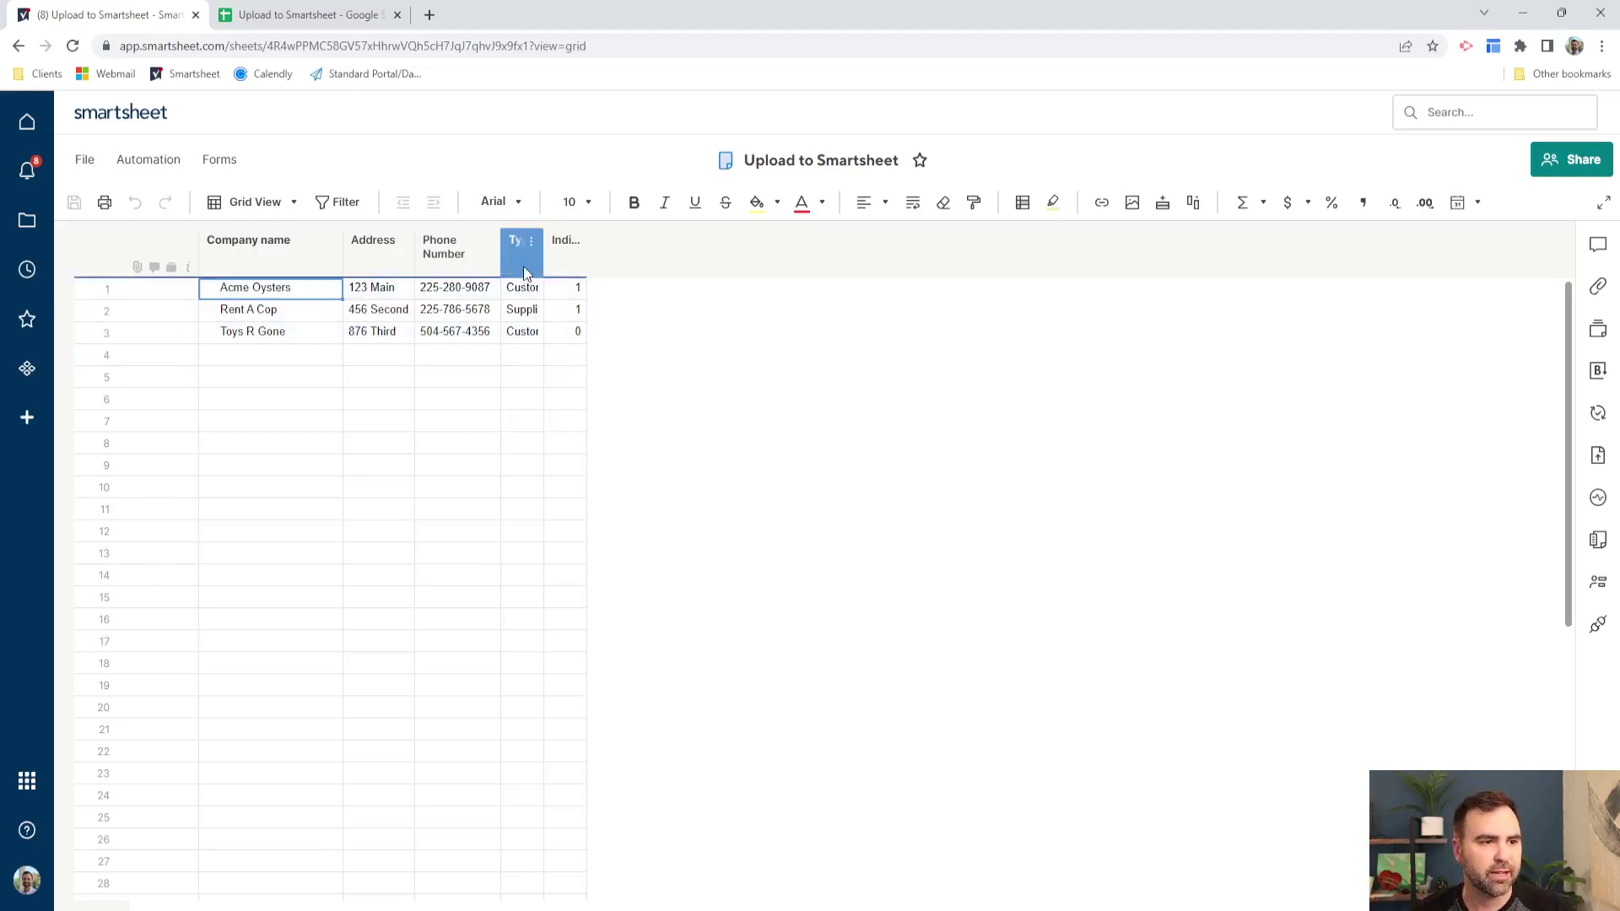
pyautogui.click(524, 264)
pyautogui.doubleClick(523, 264)
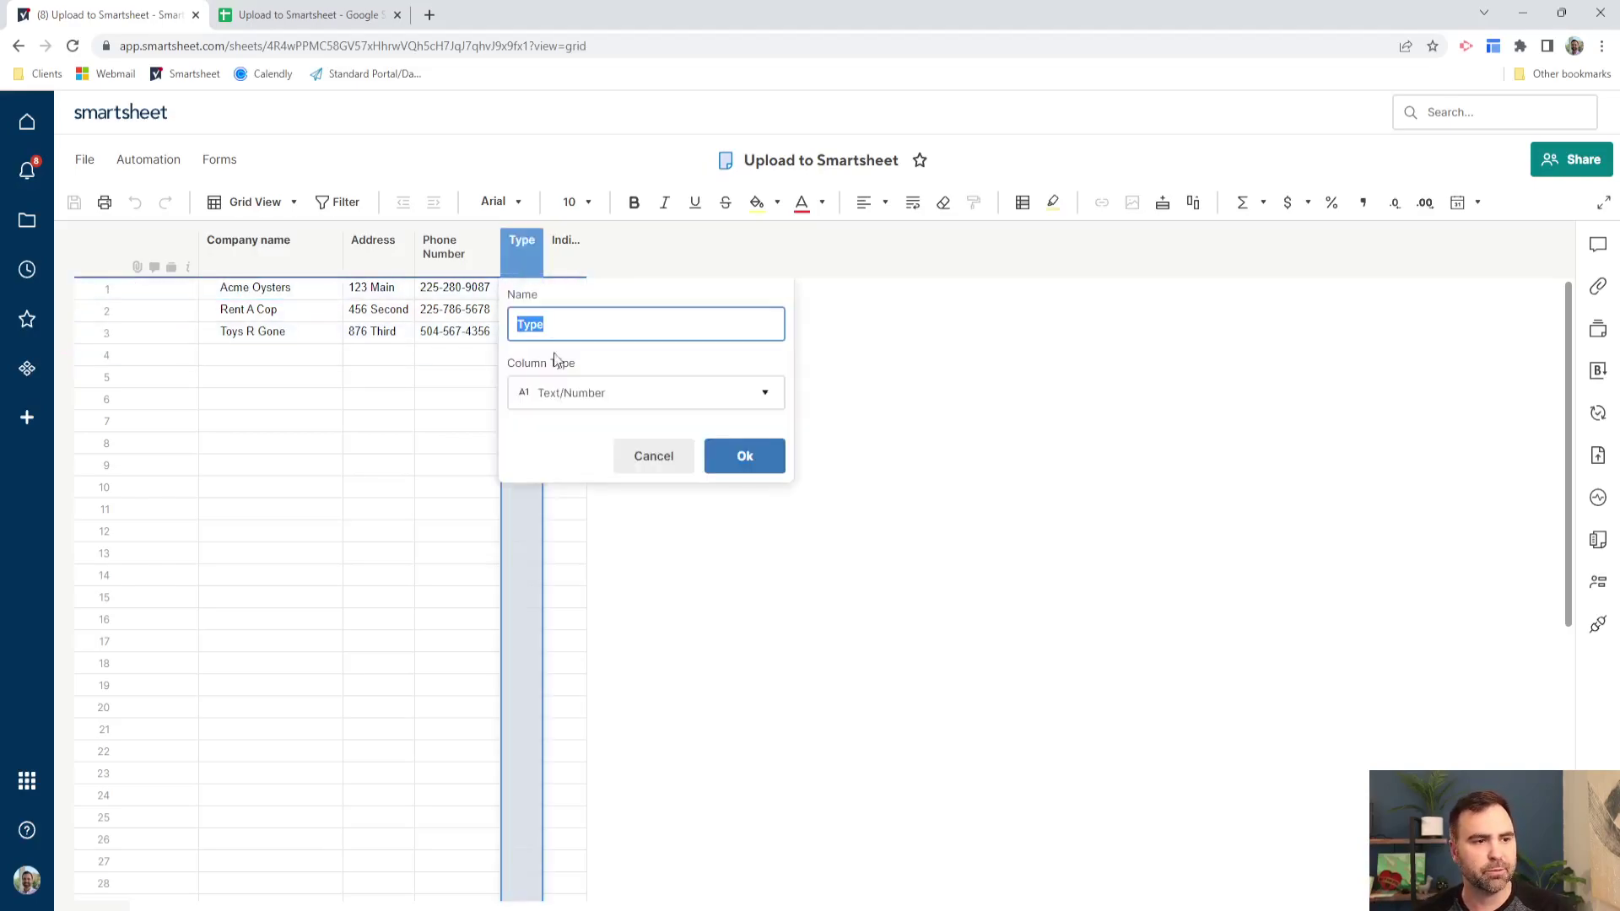
pyautogui.click(572, 394)
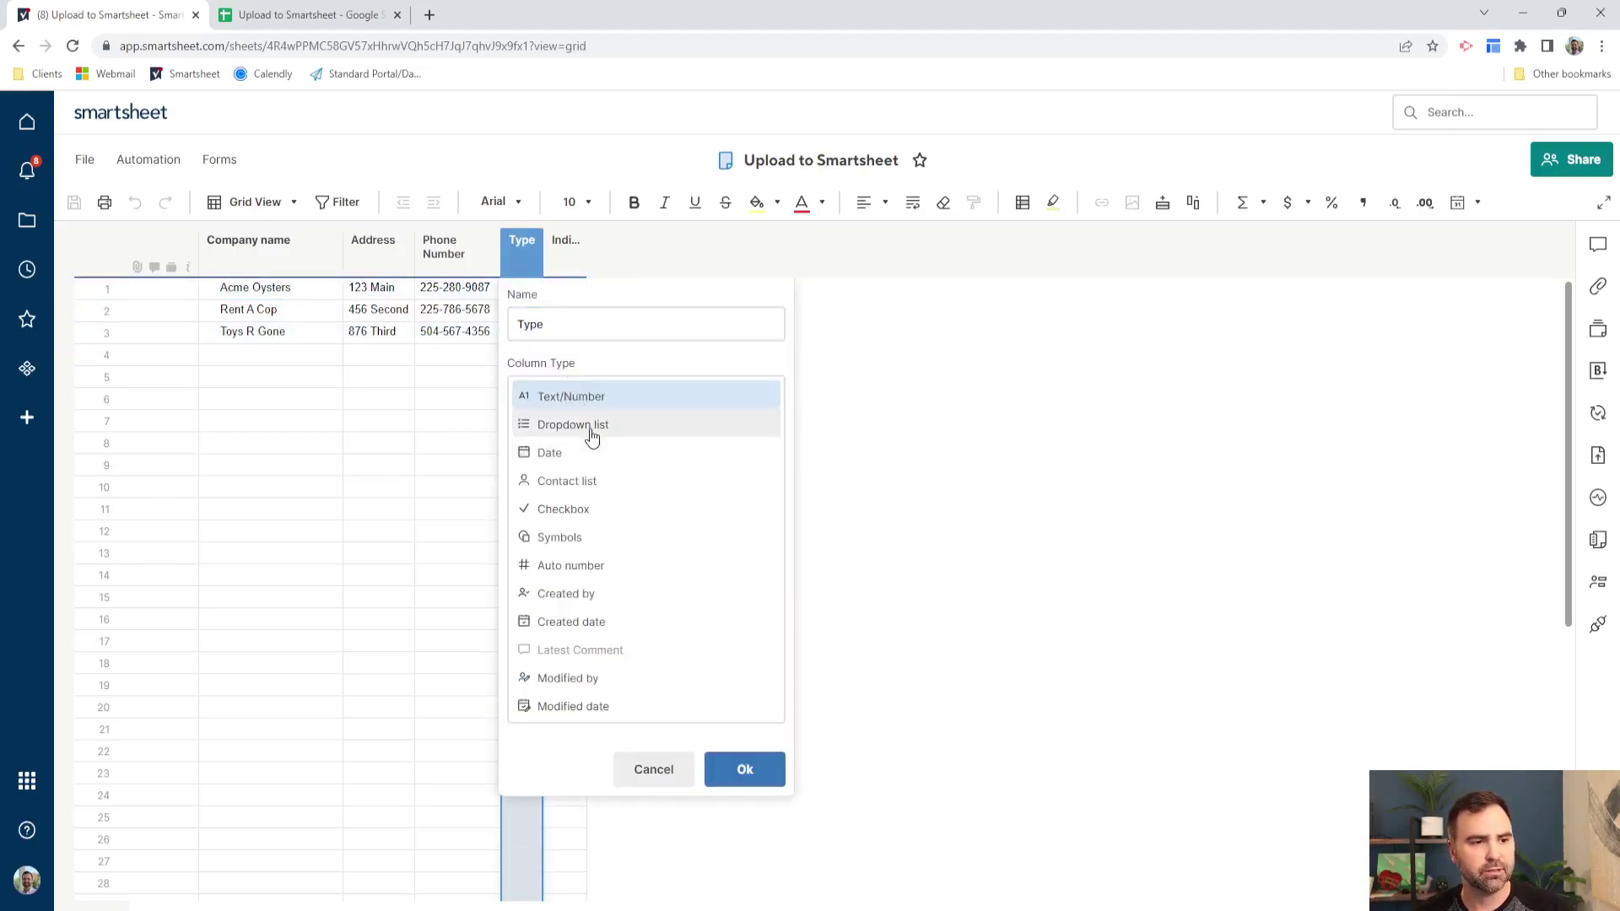
pyautogui.click(591, 425)
pyautogui.click(746, 648)
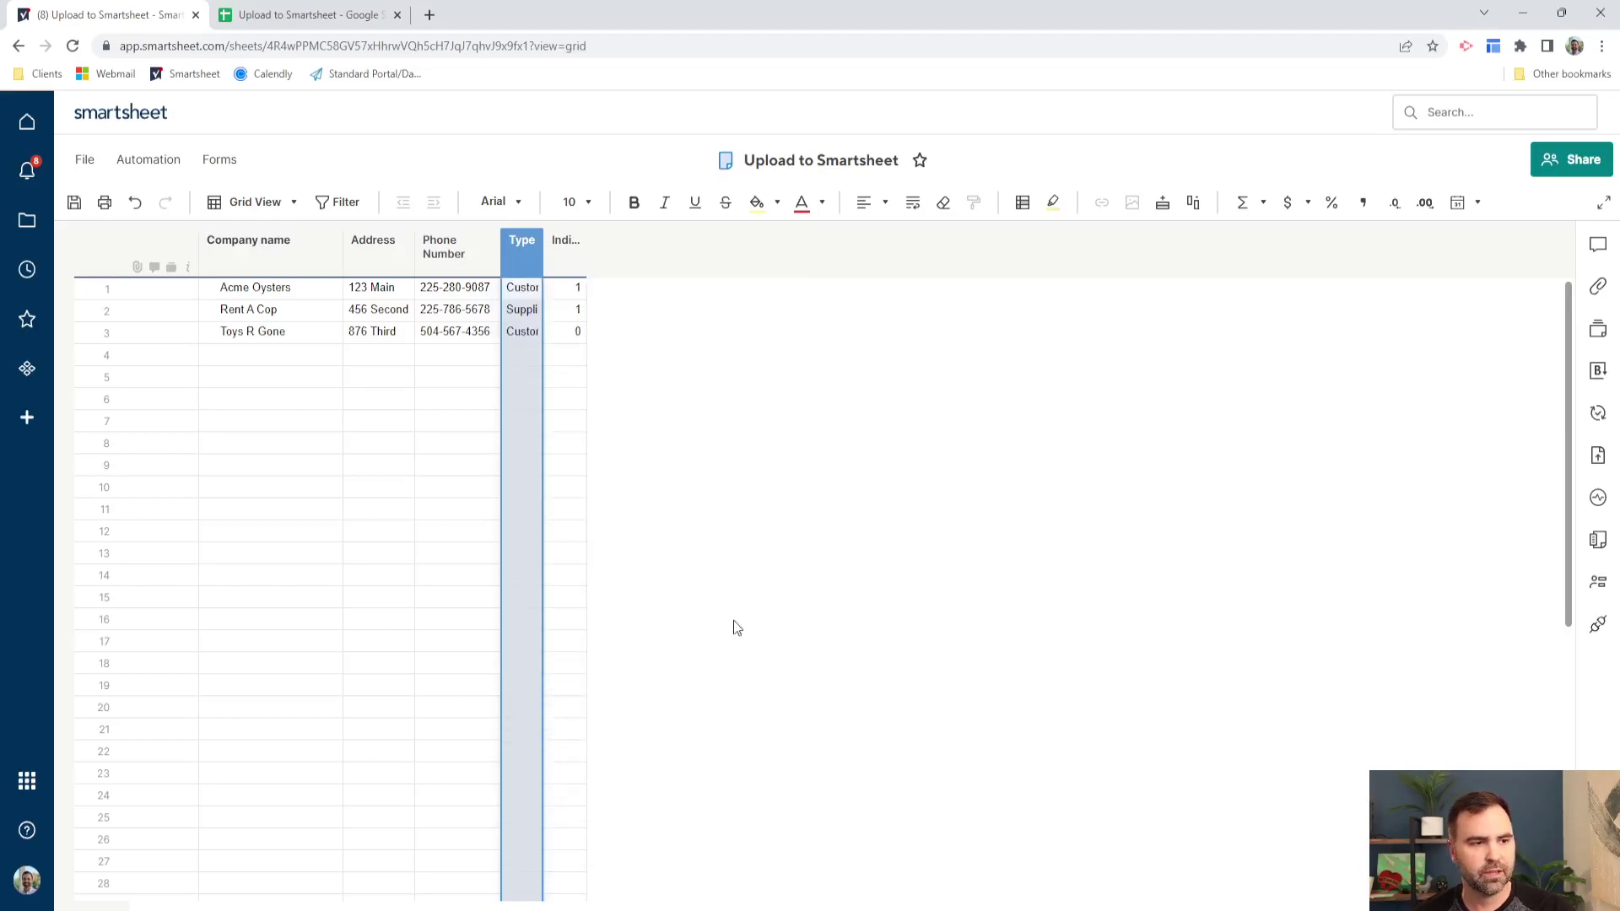
# Step: Check the Customer/Supplier choices in row 1's Type cell, then save the sheet
pyautogui.click(525, 289)
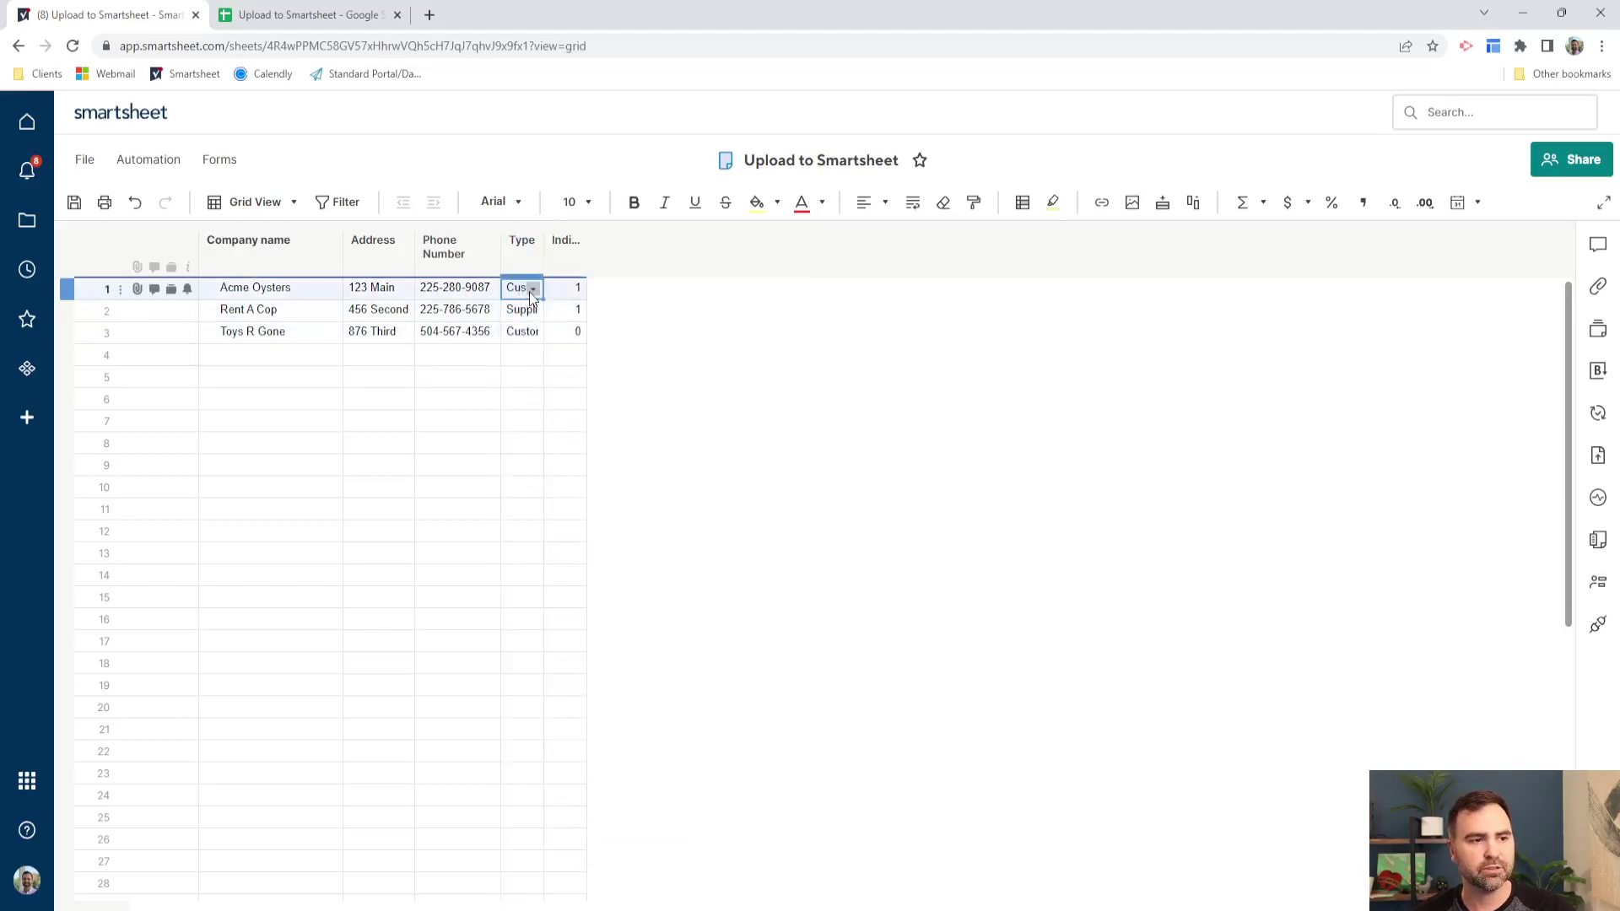
pyautogui.click(529, 292)
pyautogui.click(533, 382)
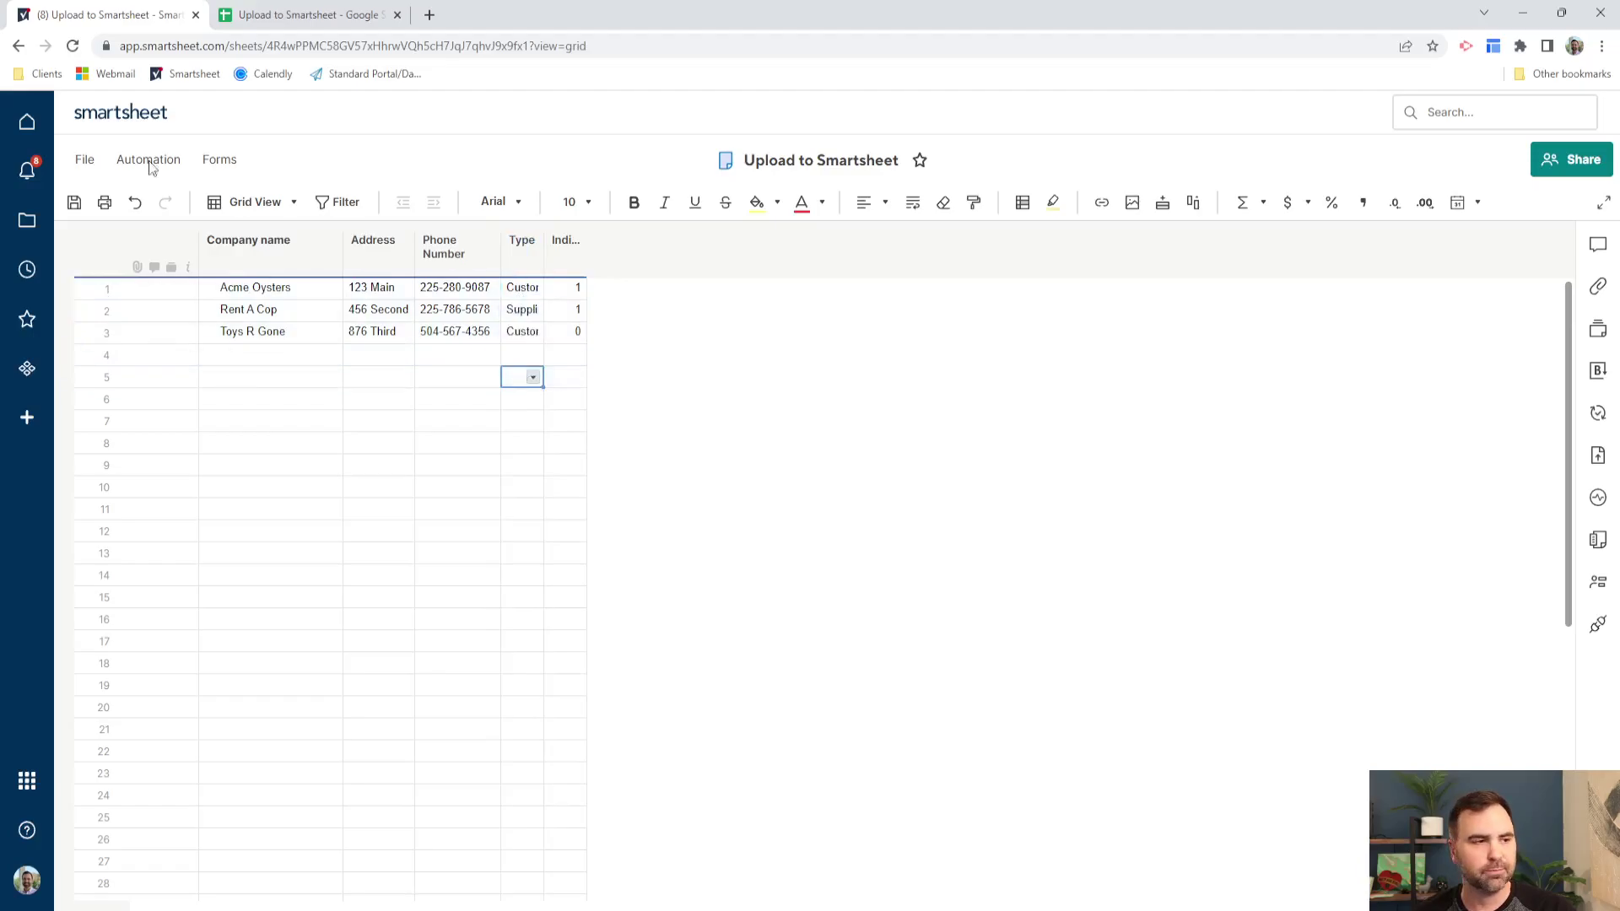
pyautogui.click(83, 205)
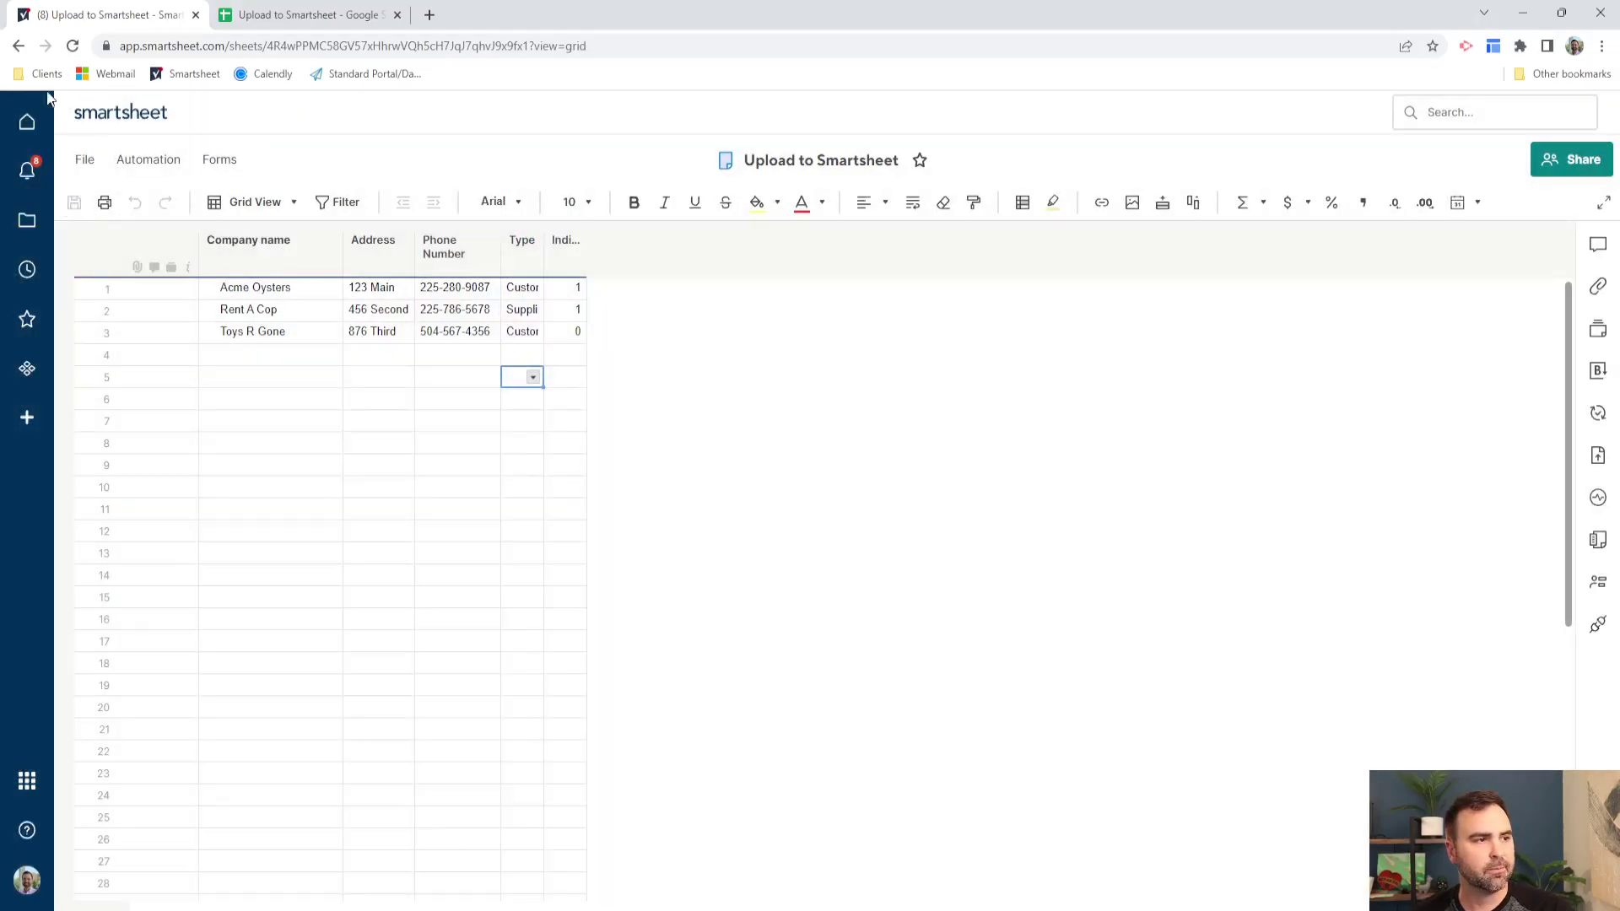
# Step: Import the Upload to Smartsheet Google spreadsheet into the folder as 'Upload to Smartsheet2'
pyautogui.click(18, 47)
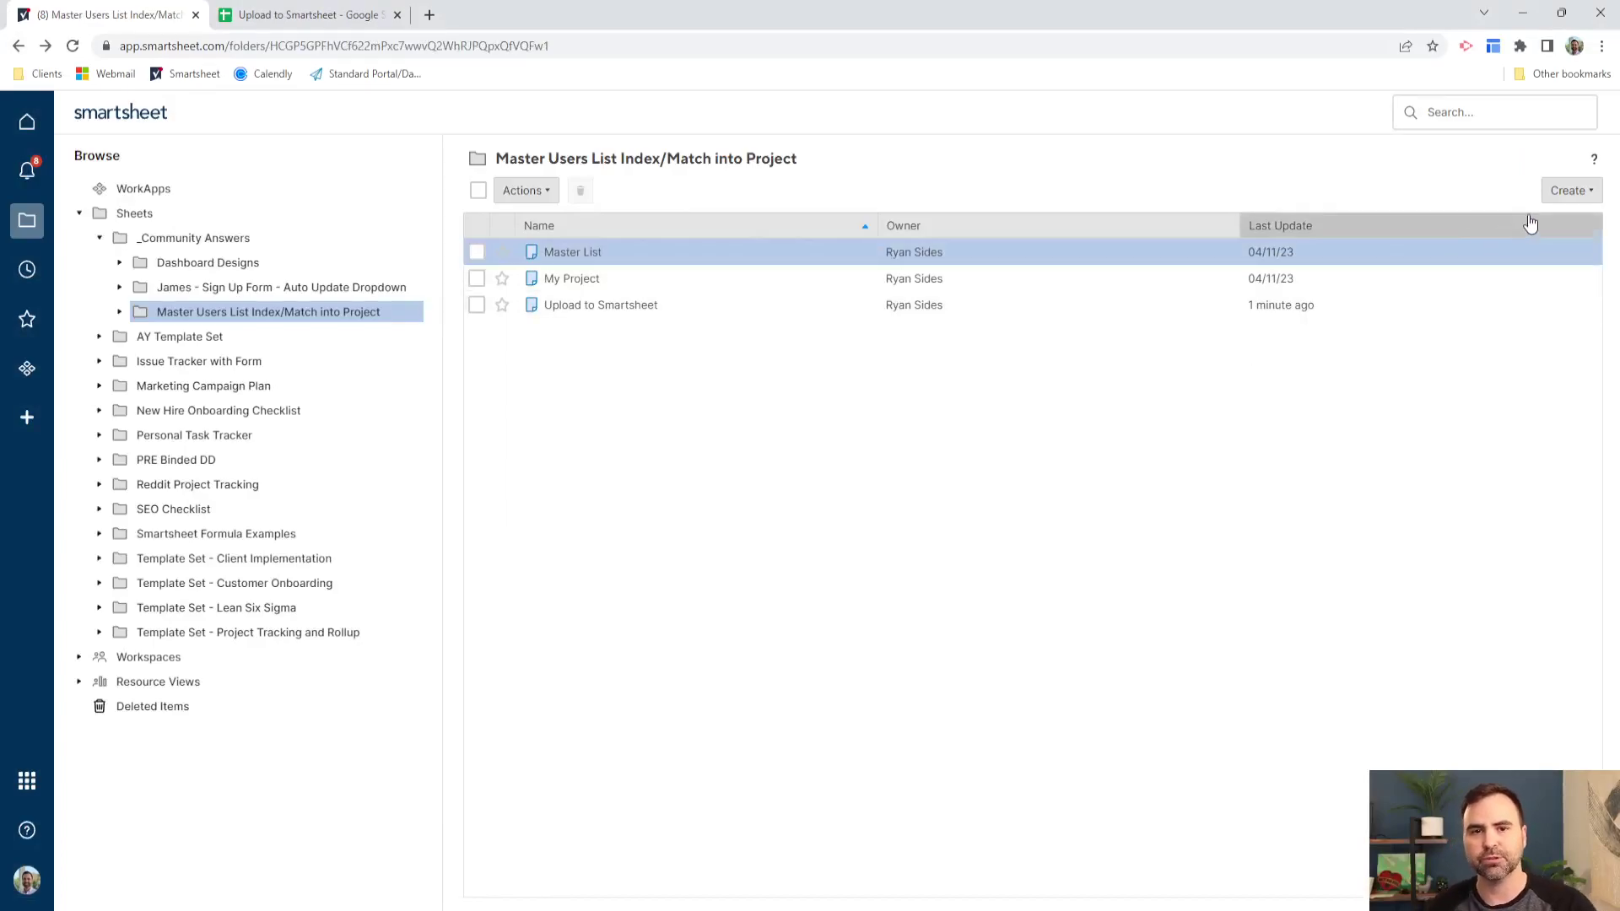
pyautogui.click(1576, 189)
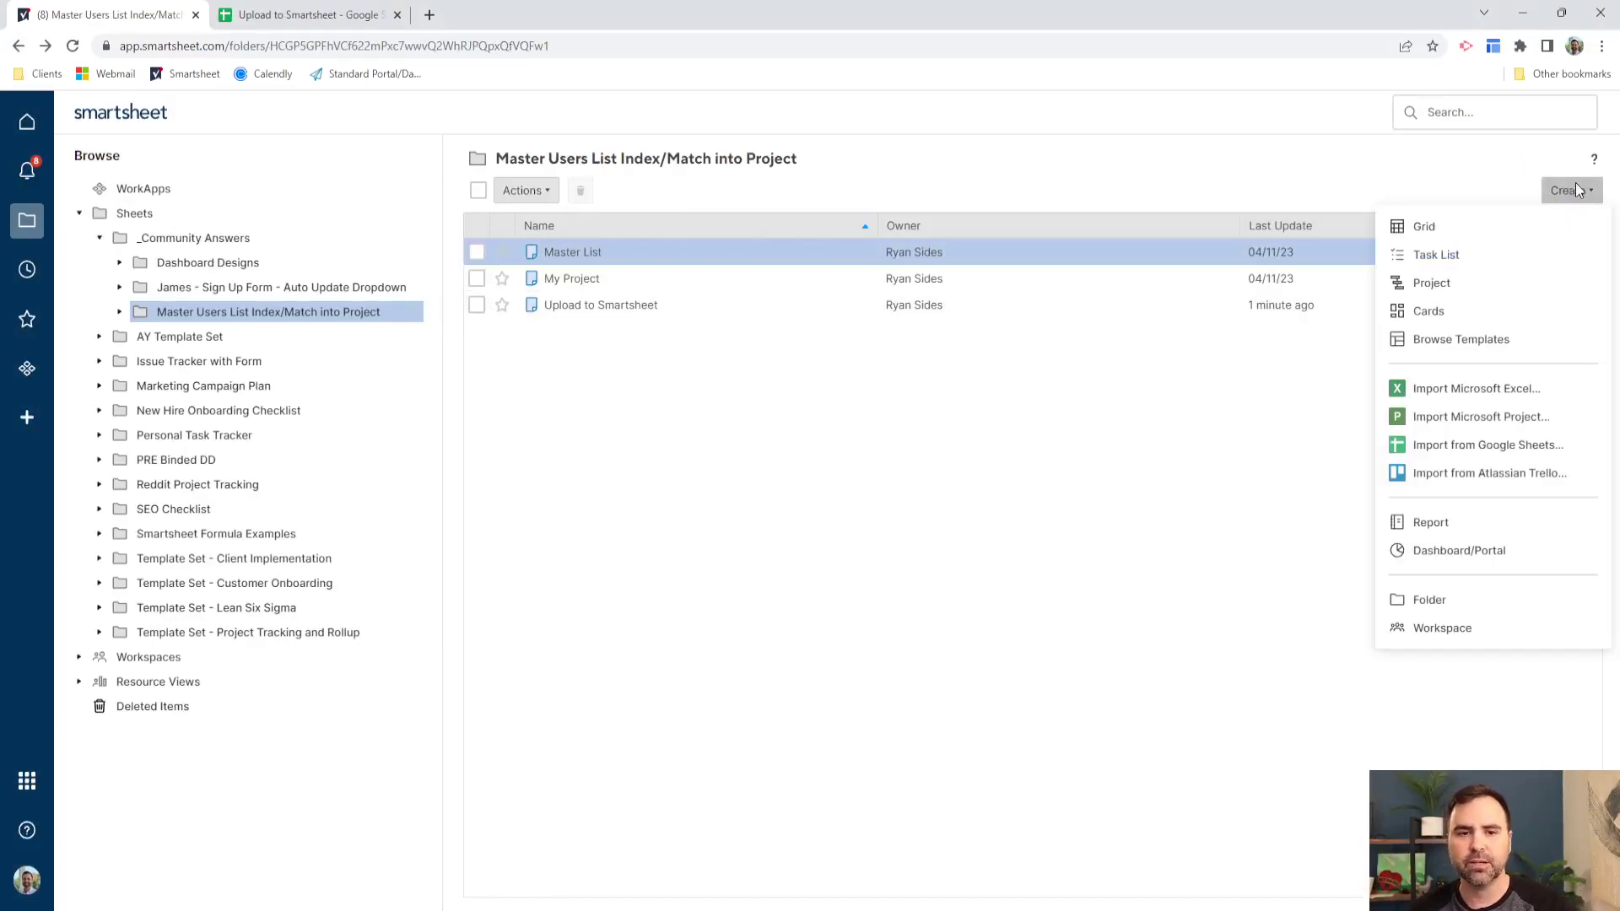
pyautogui.click(1551, 456)
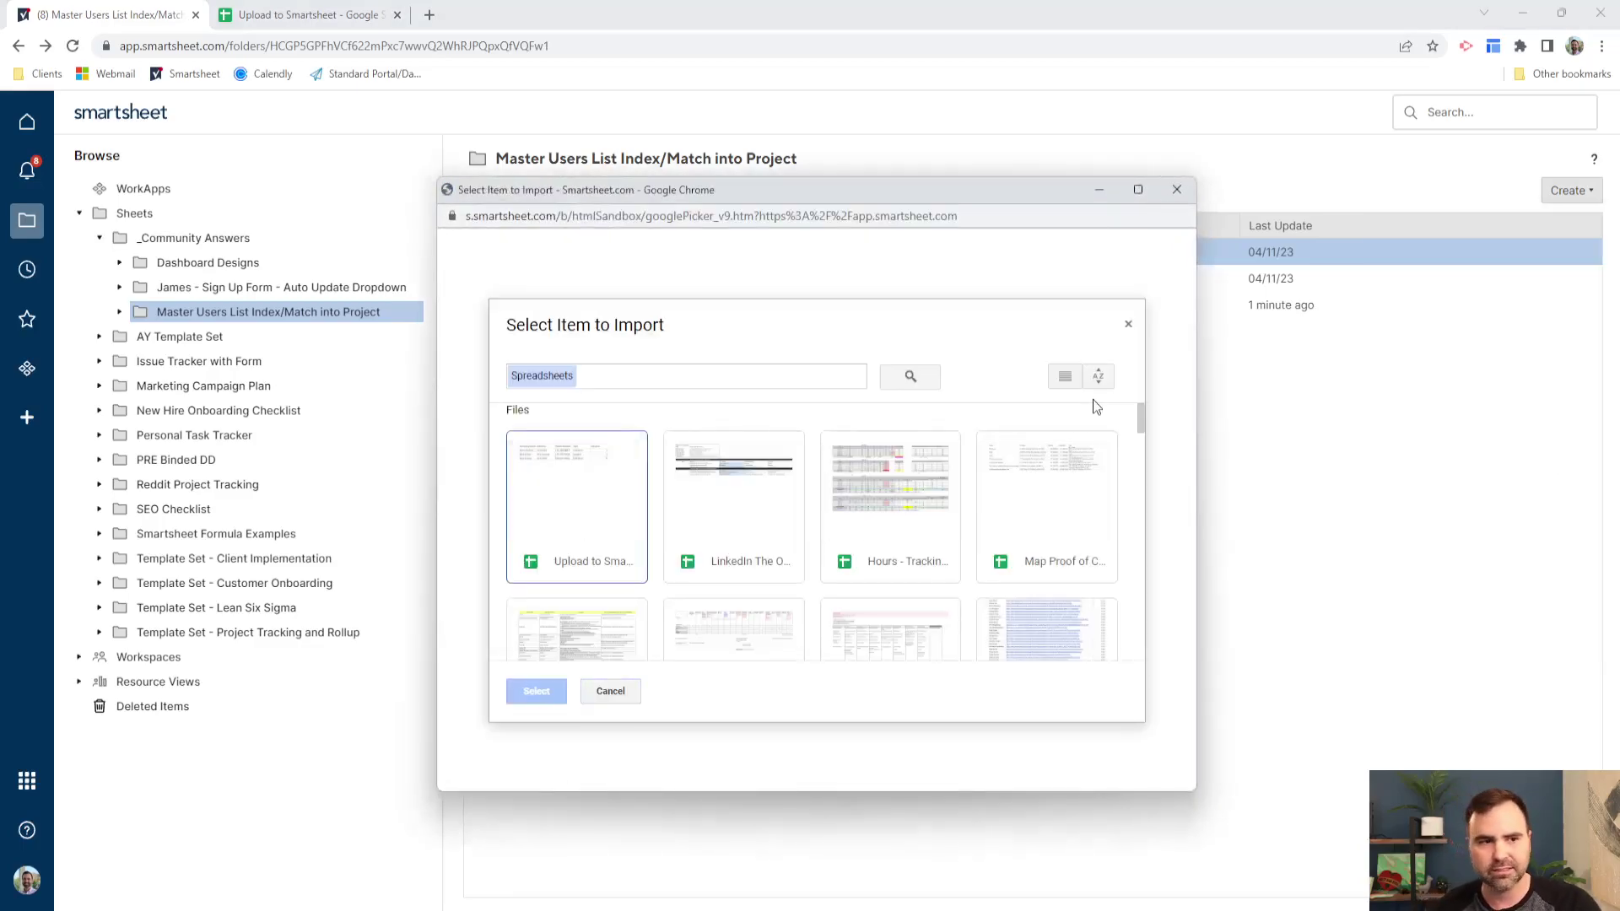
pyautogui.click(582, 478)
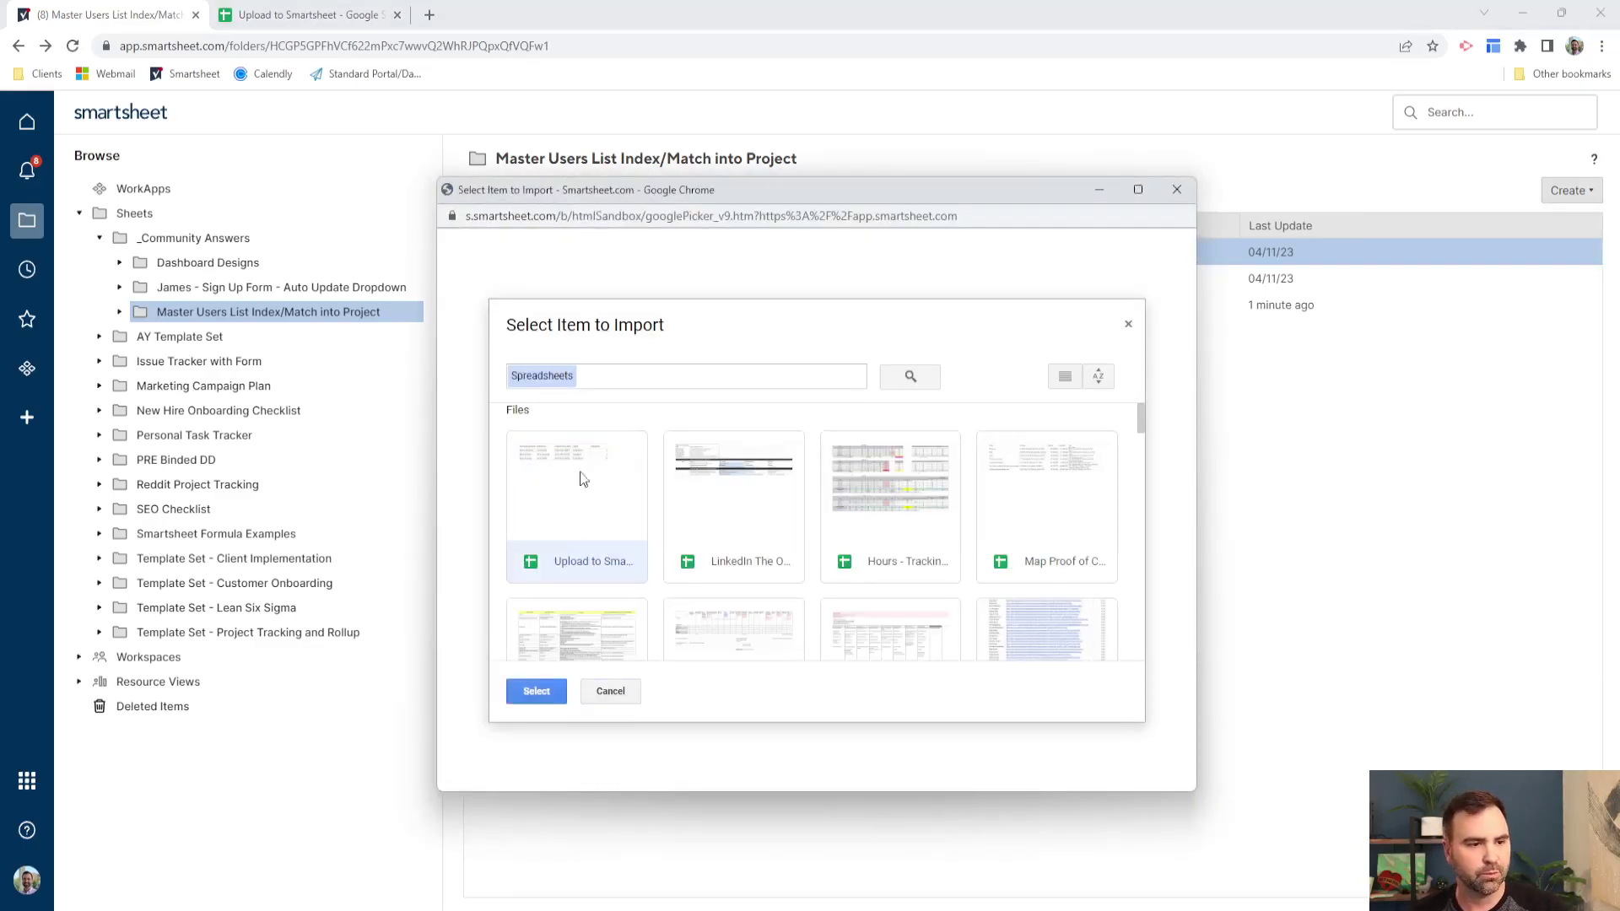
pyautogui.click(538, 691)
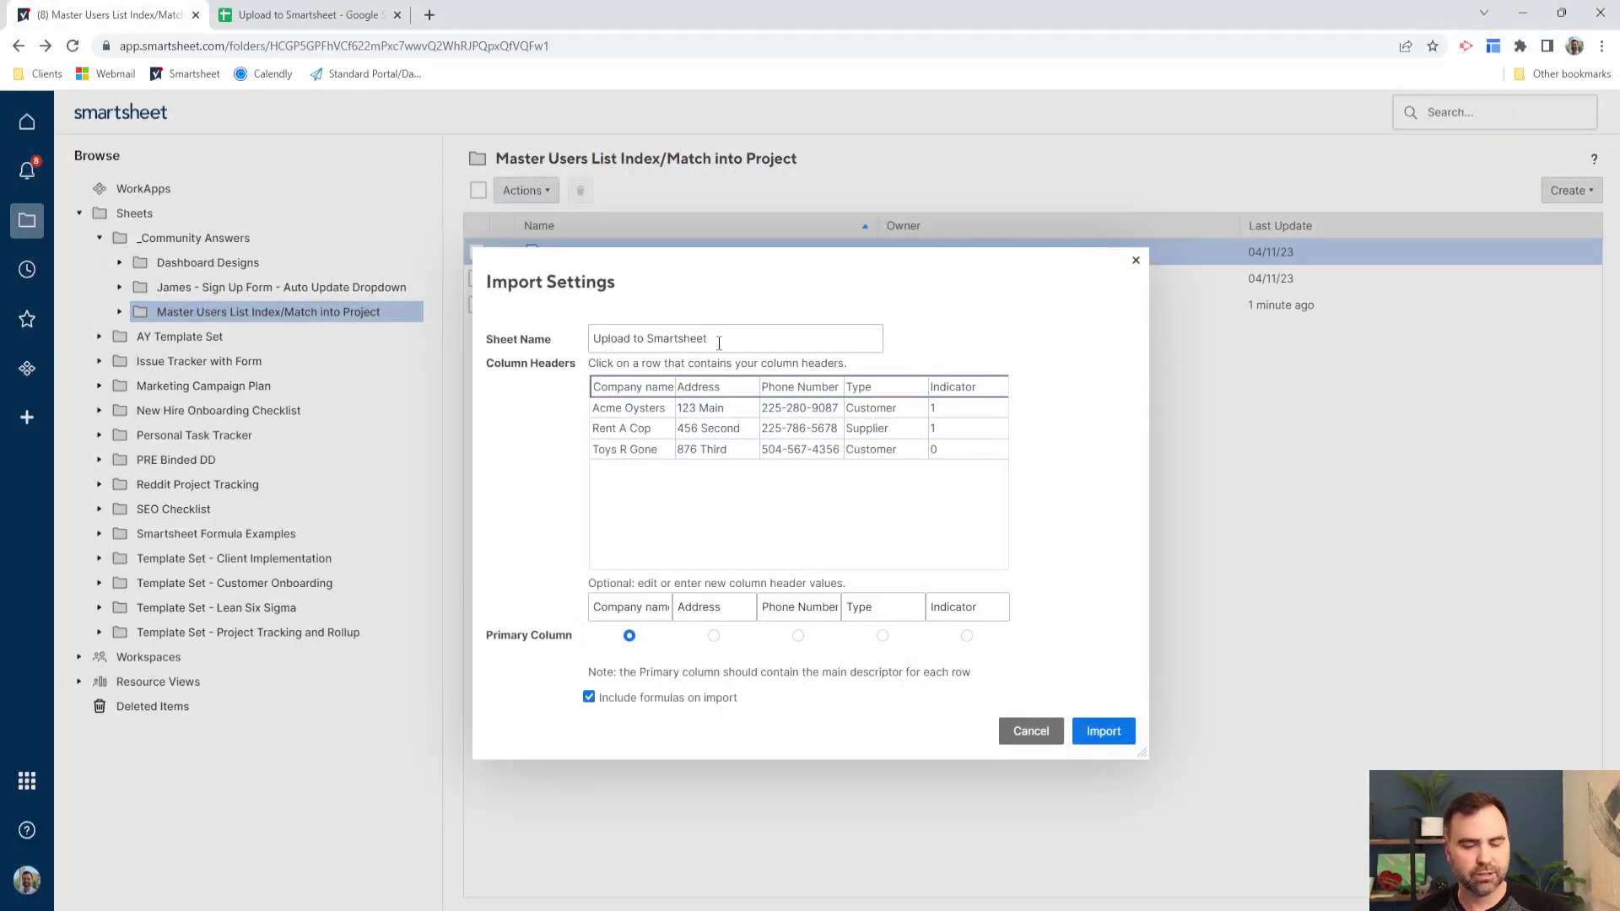
pyautogui.write('2')
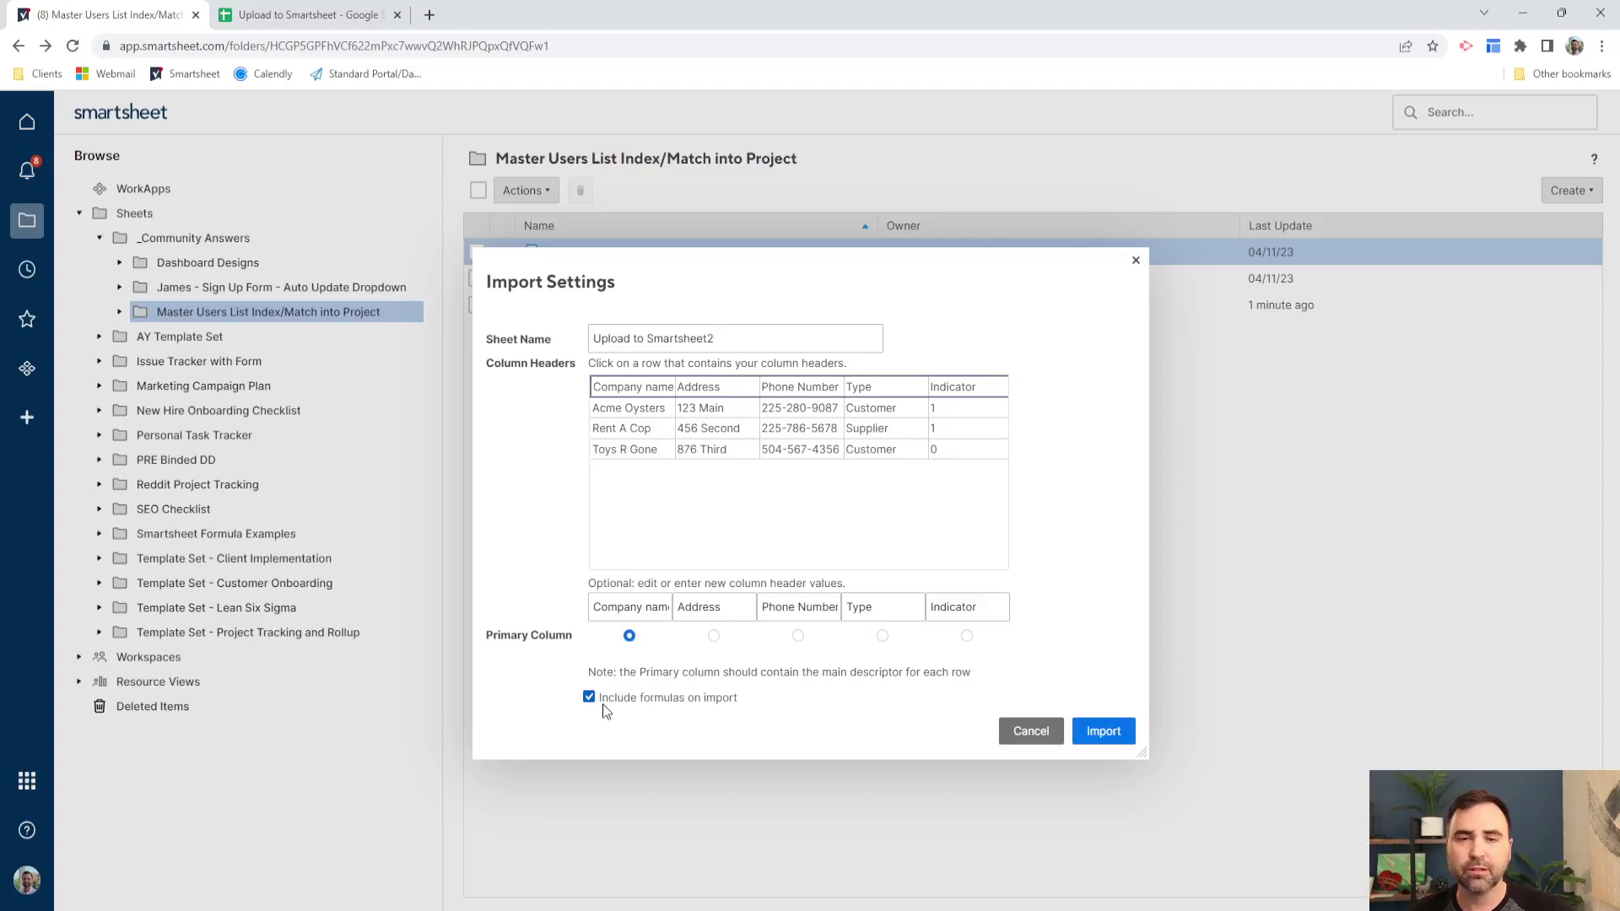
pyautogui.click(1112, 741)
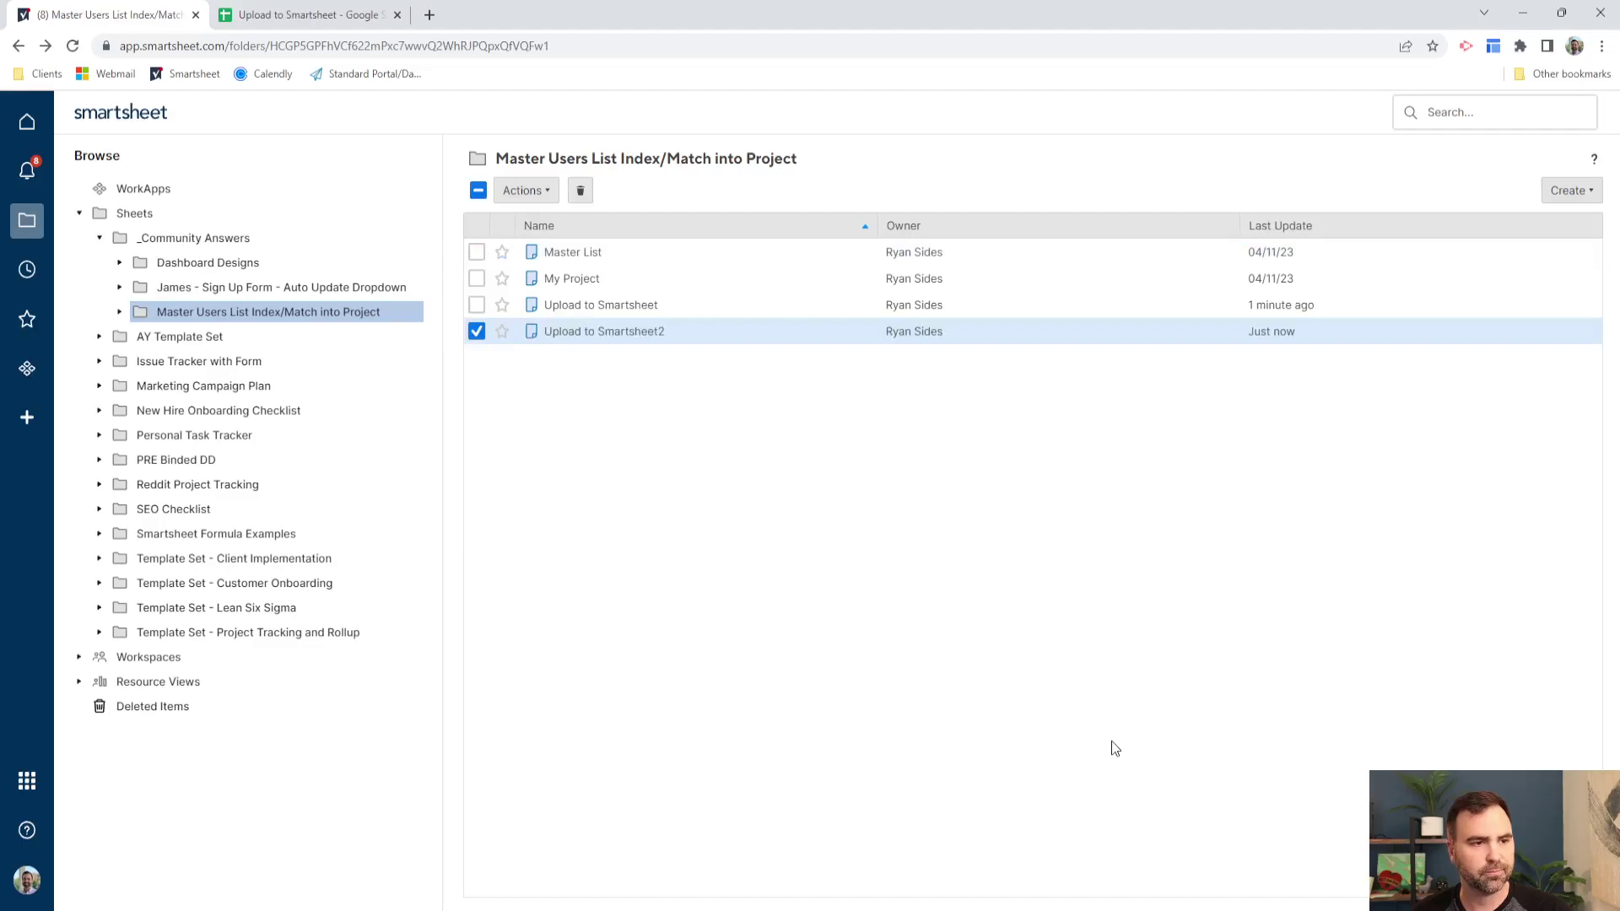
# Step: Open Upload to Smartsheet2, widen the Company name column to show full names, and save
pyautogui.click(603, 333)
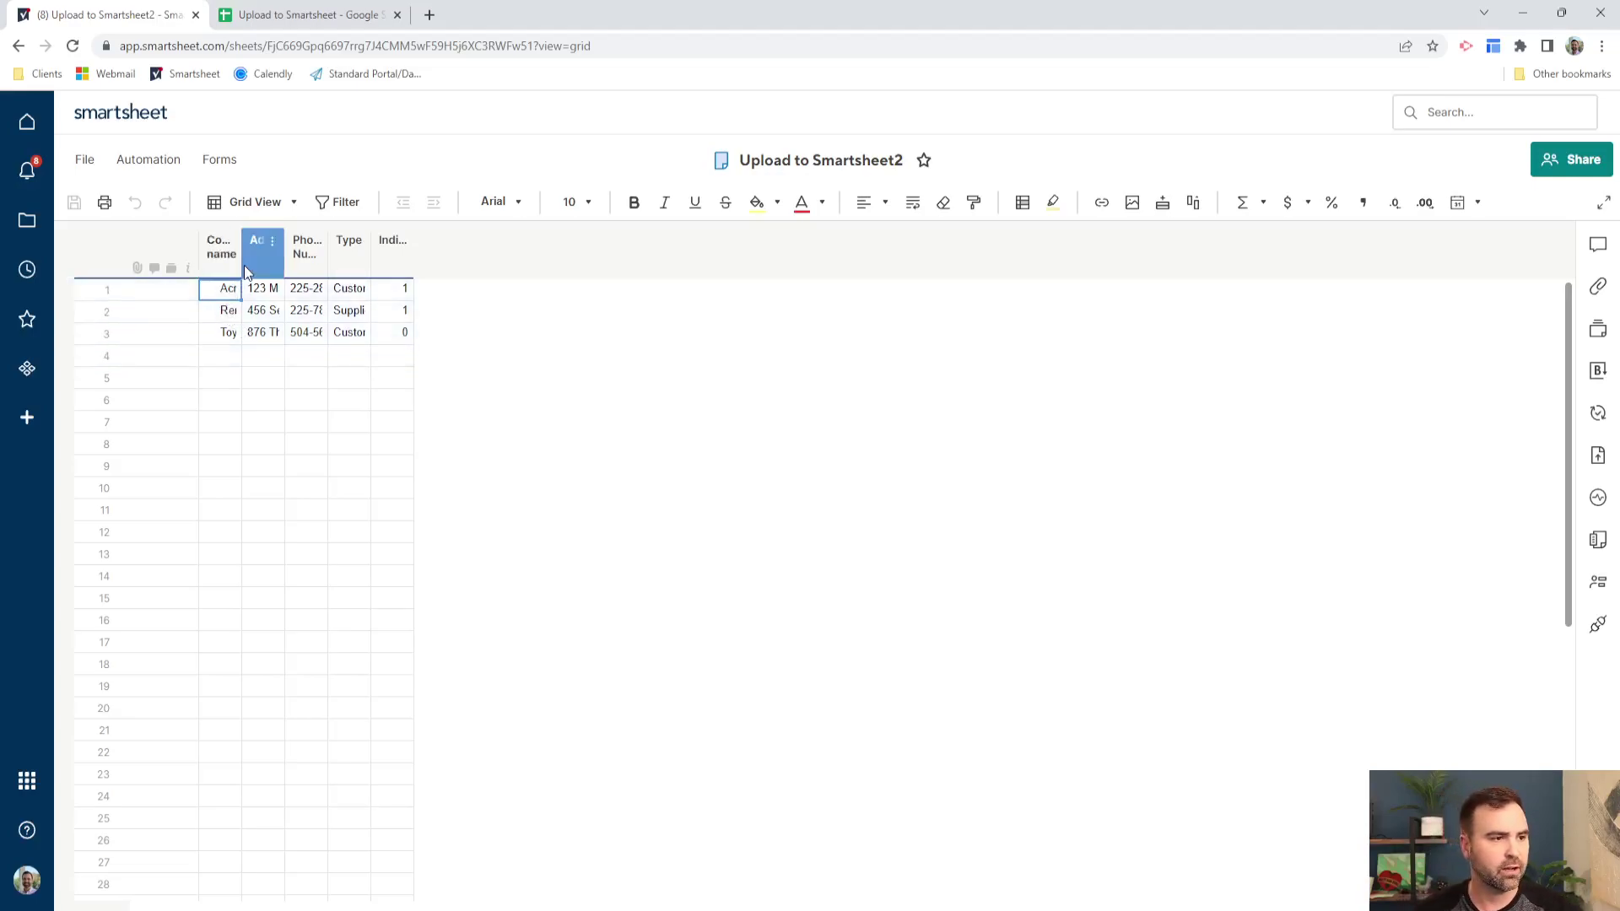
pyautogui.moveTo(247, 271); pyautogui.dragTo(445, 275)
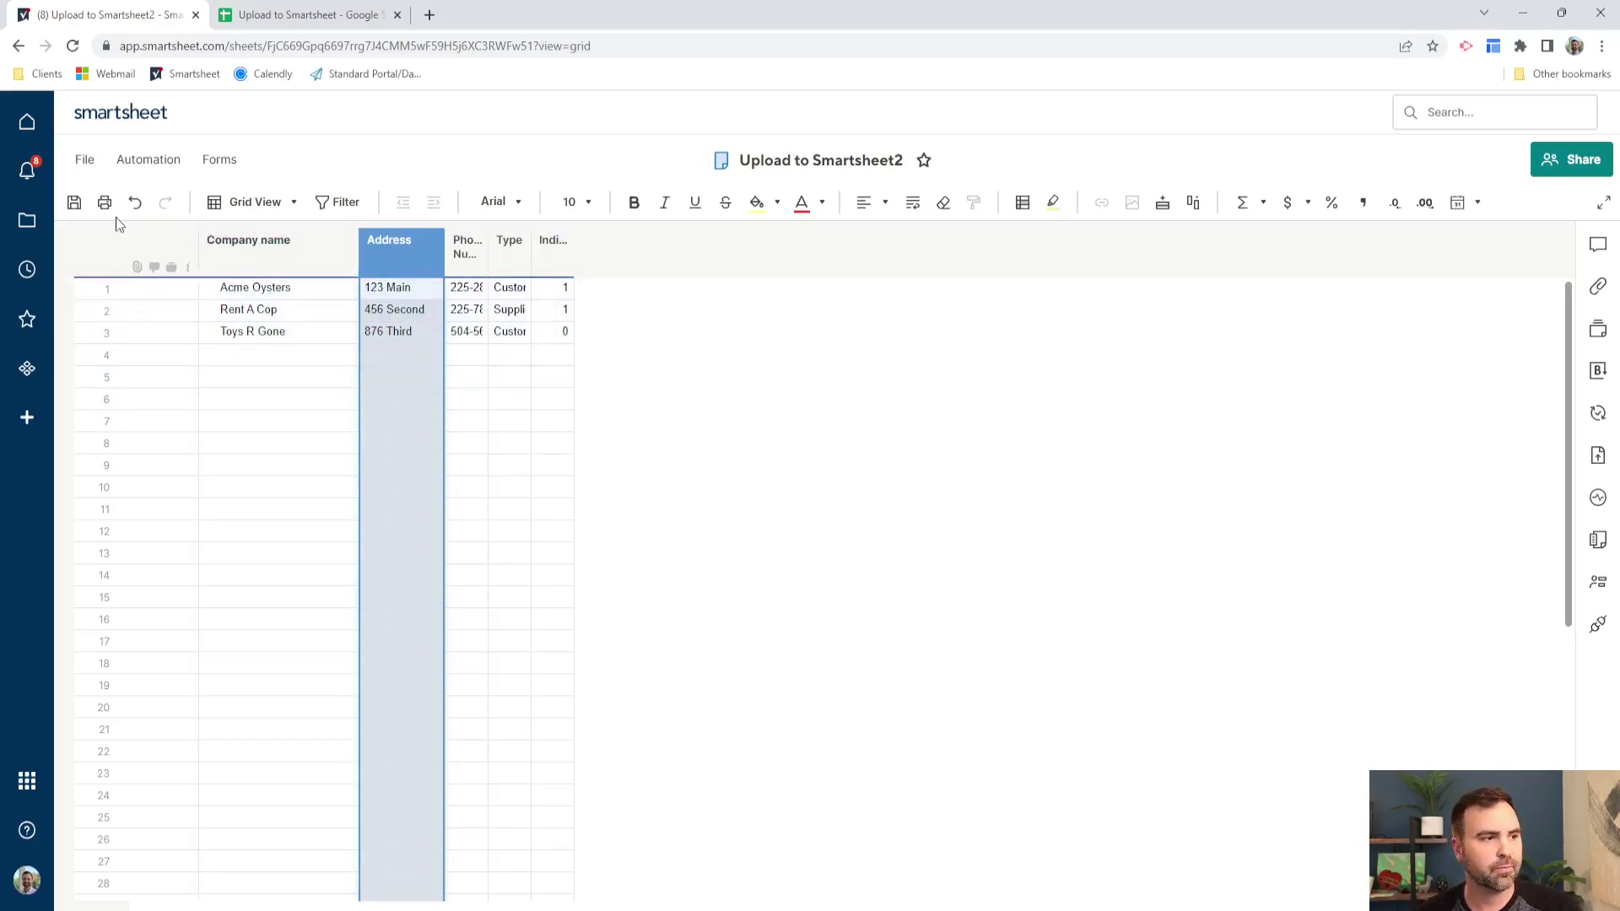
pyautogui.click(77, 204)
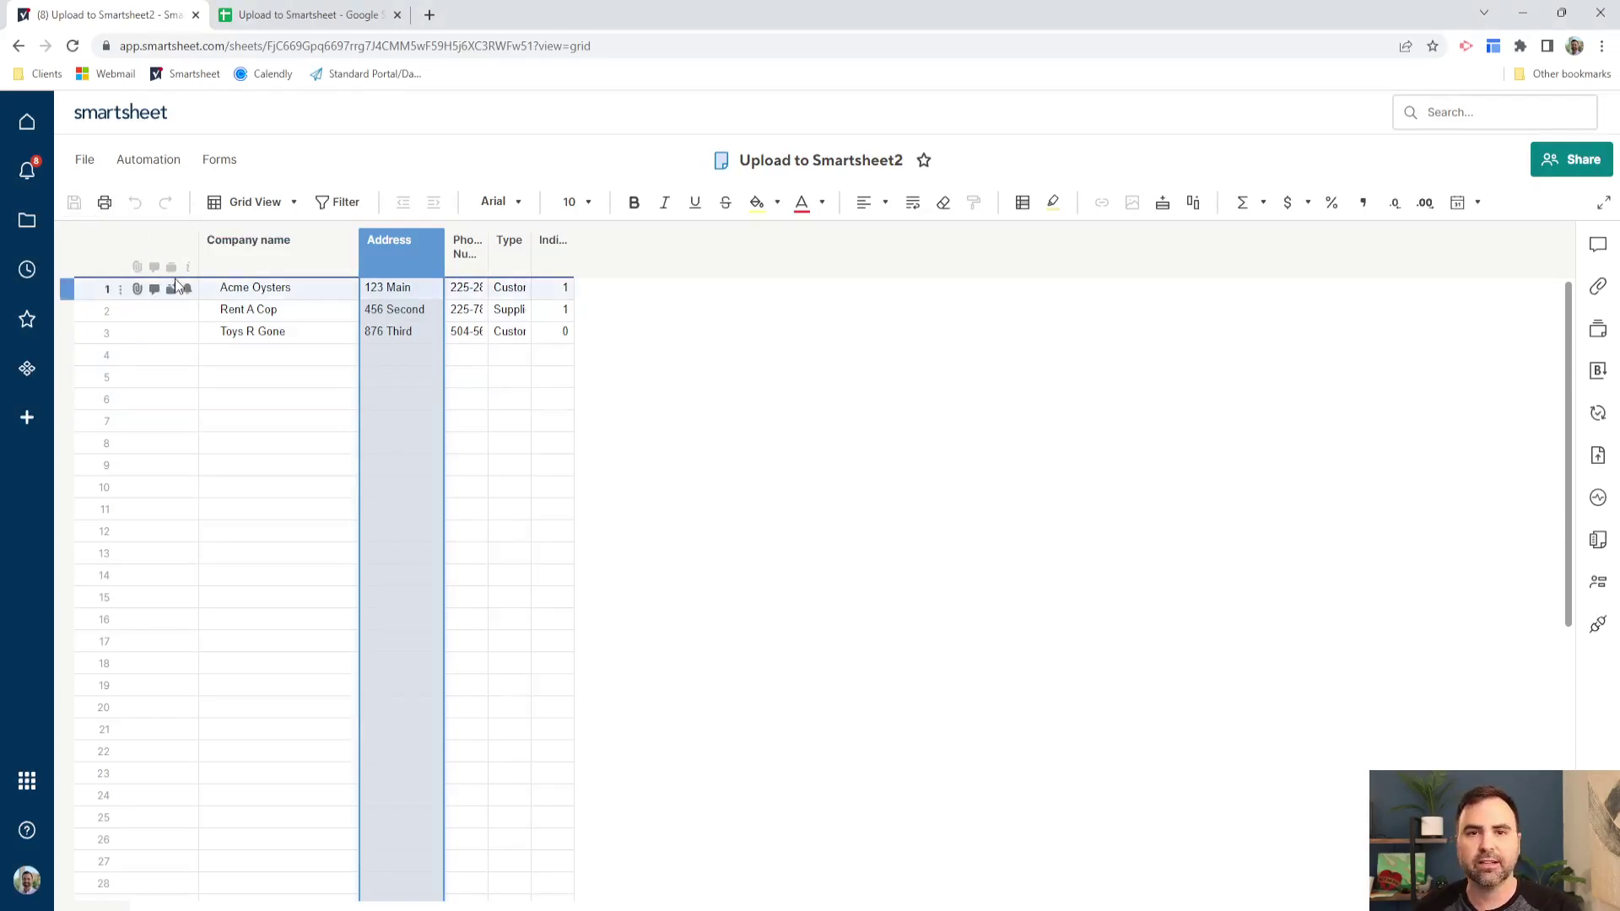